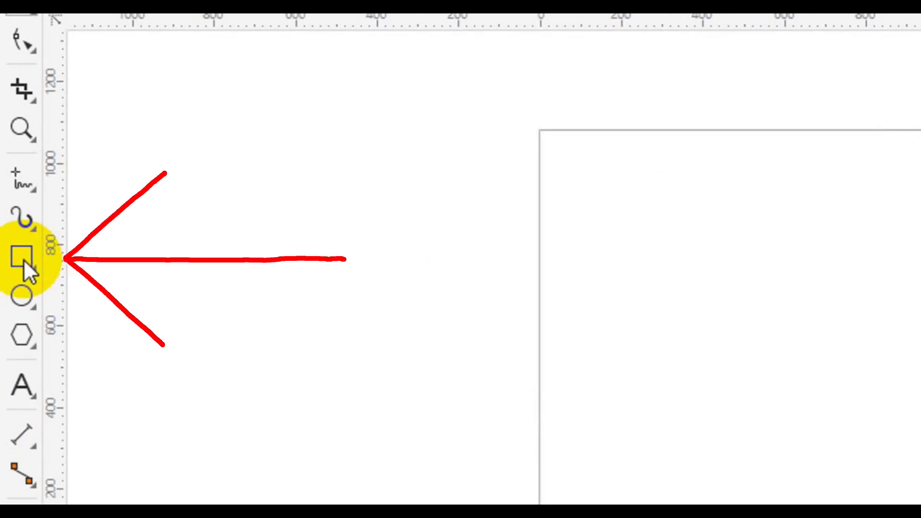
Step: Draw a square about 351 px wide in the page's upper-left area and nudge it slightly upward
{"action": "left_click", "coordinate": [22, 261]}
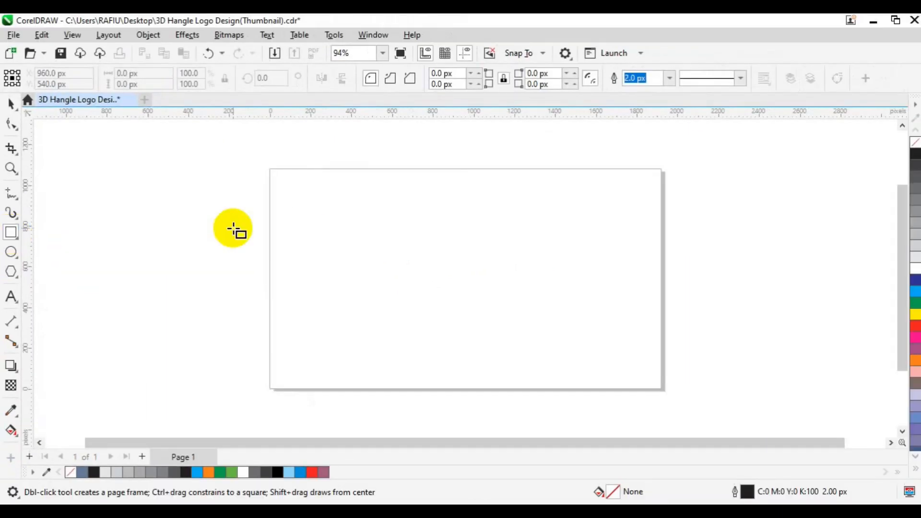
{"action": "left_click_drag", "start_coordinate": [290, 210], "coordinate": [362, 250]}
{"action": "key", "text": "ctrl"}
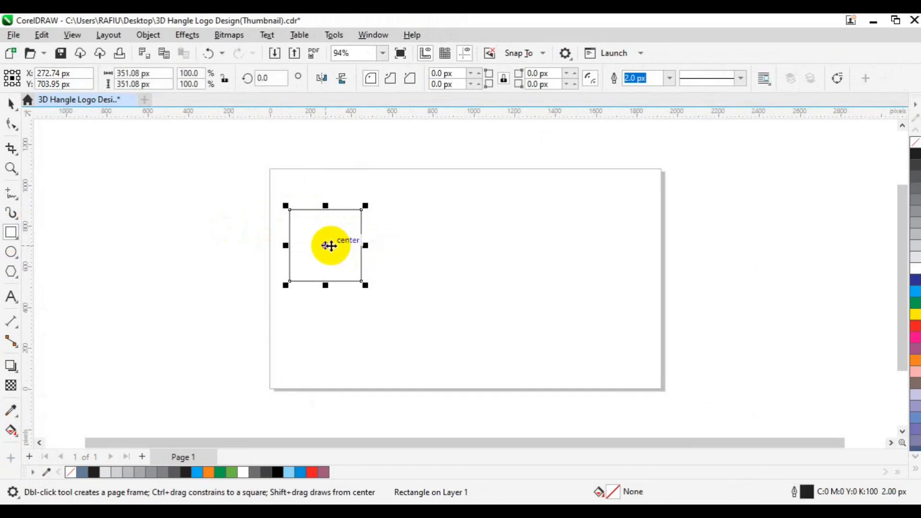
{"action": "key", "text": "space"}
{"action": "left_click_drag", "start_coordinate": [325, 245], "coordinate": [328, 233]}
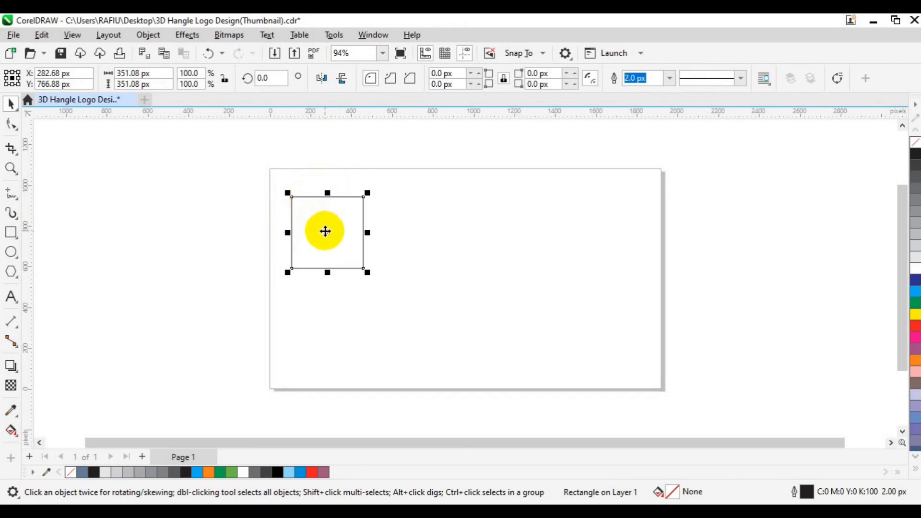
Step: Copy the square beside itself and repeat the duplication three times to make an evenly spaced row of five squares
{"action": "left_click_drag", "start_coordinate": [325, 231], "coordinate": [427, 244]}
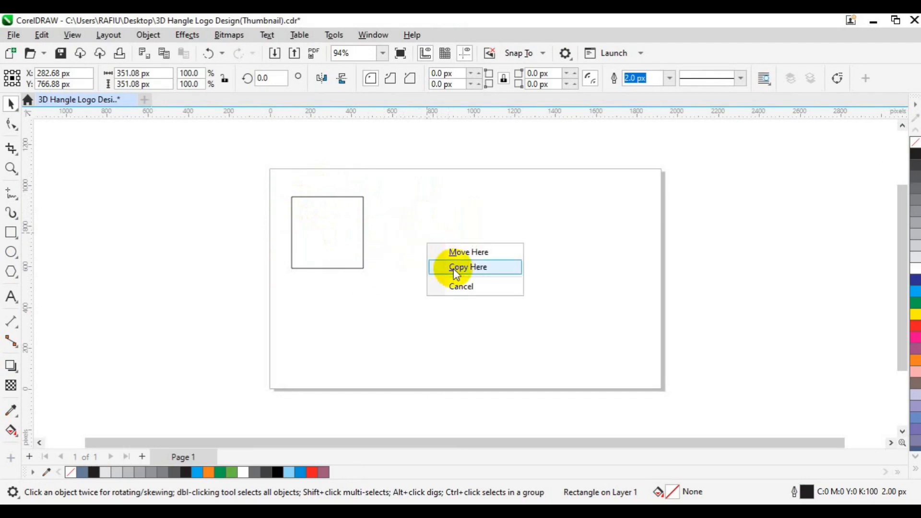
{"action": "left_click", "coordinate": [454, 268]}
{"action": "key", "text": "ctrl+r"}
{"action": "key", "text": "ctrl+r"}
{"action": "key", "text": "ctrl+r"}
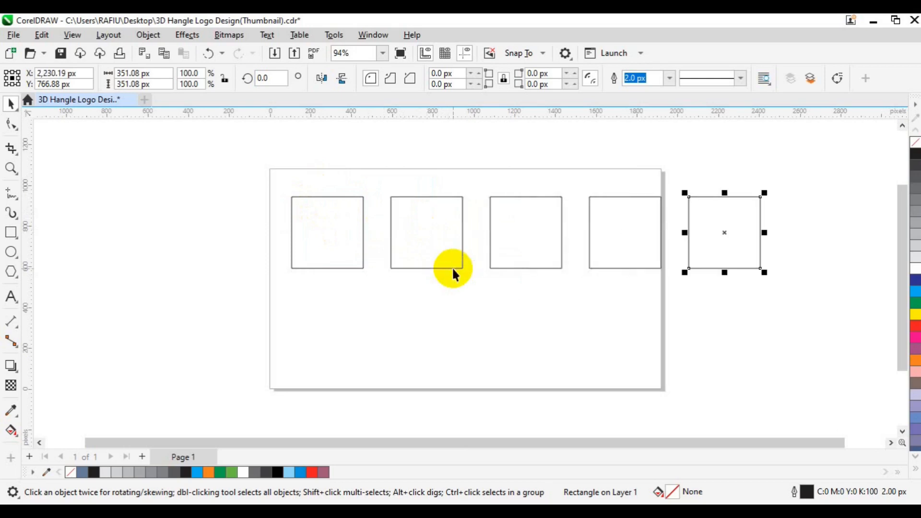
Step: Scale the five squares down together to about 1,691 px total width and center them on the page as a group
{"action": "left_click_drag", "start_coordinate": [262, 177], "coordinate": [773, 310]}
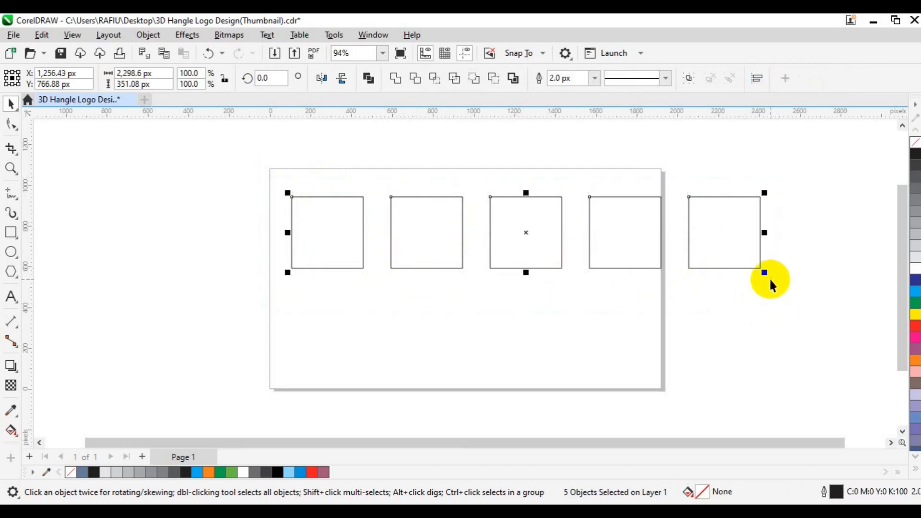
{"action": "left_click_drag", "start_coordinate": [767, 275], "coordinate": [755, 263]}
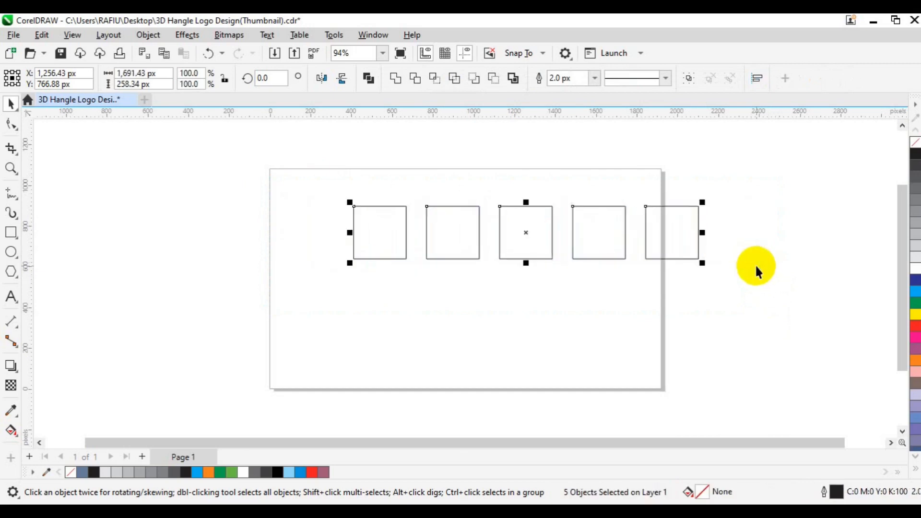
{"action": "key", "text": "ctrl+g"}
{"action": "key", "text": "p"}
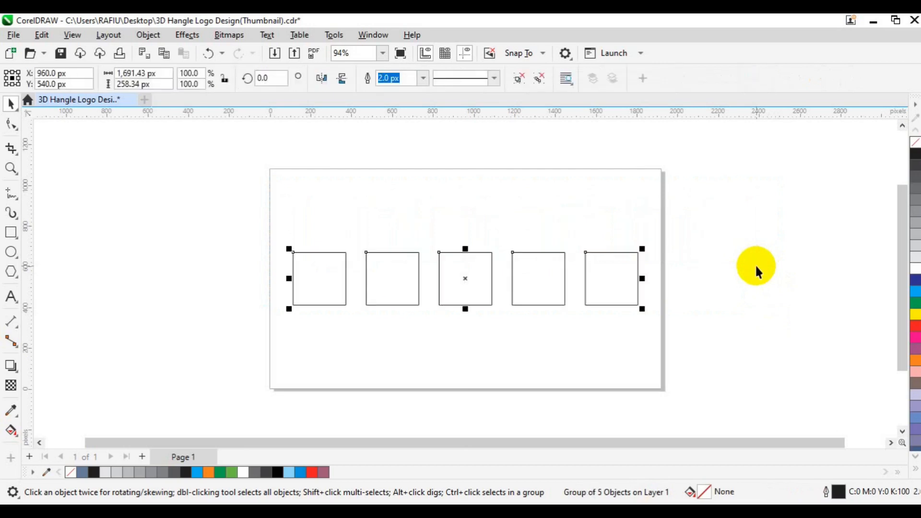
Step: Move the grouped row straight up to about Y 838 px and ungroup the squares
{"action": "left_click_drag", "start_coordinate": [461, 286], "coordinate": [458, 225]}
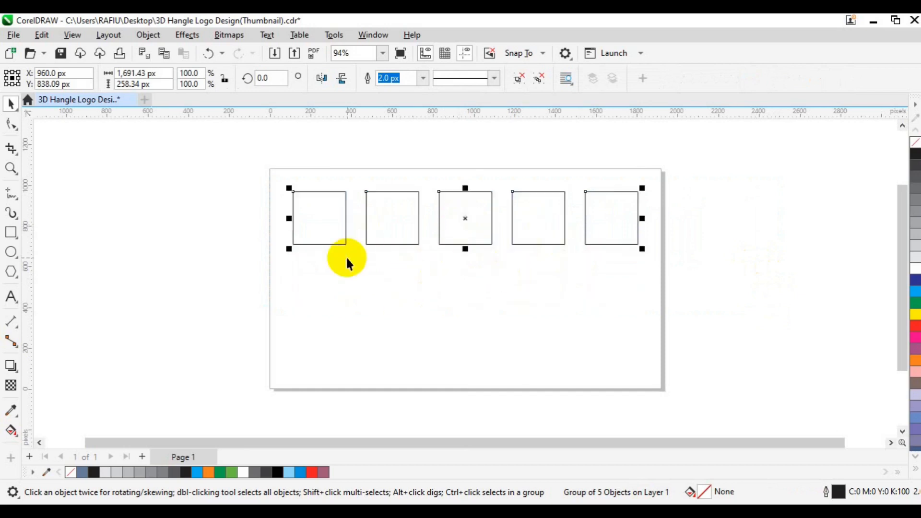
{"action": "left_click", "coordinate": [539, 84]}
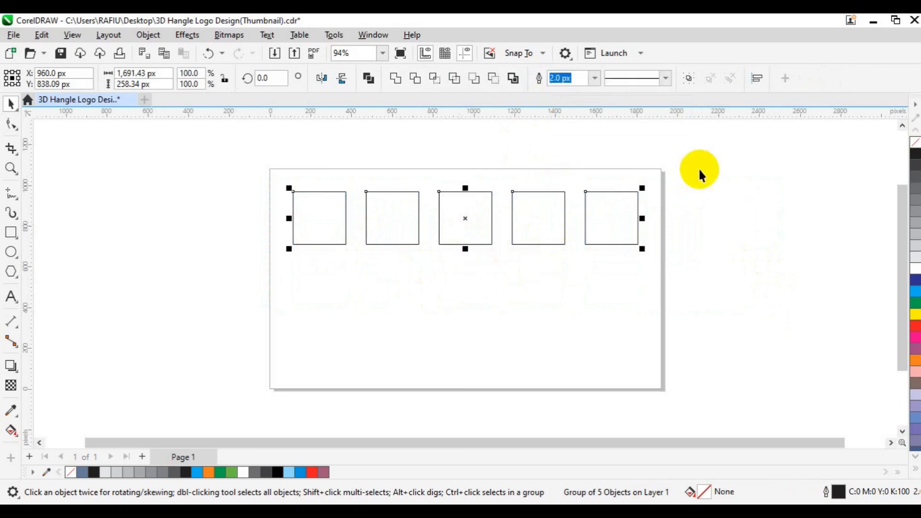
{"action": "left_click", "coordinate": [713, 221]}
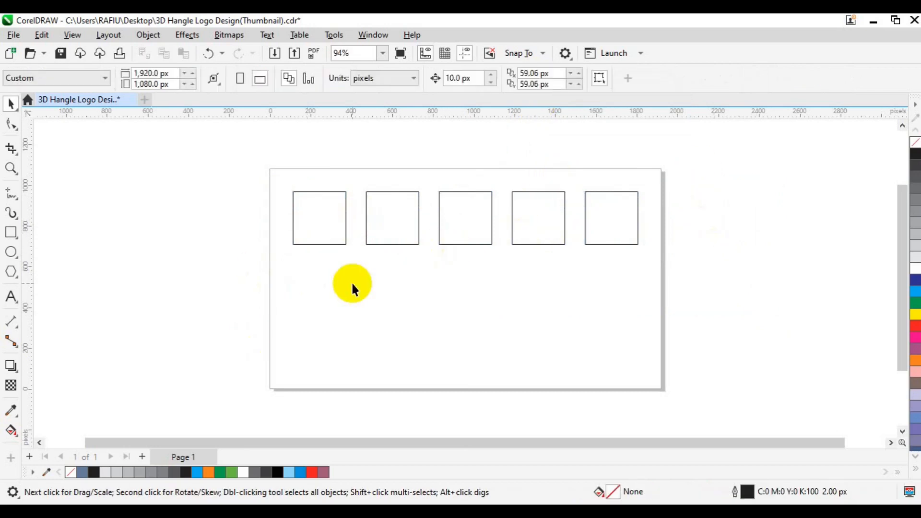
Step: Round only the upper-left corner of the second square with the Shape tool to a radius of about 105 px
{"action": "left_click", "coordinate": [370, 241]}
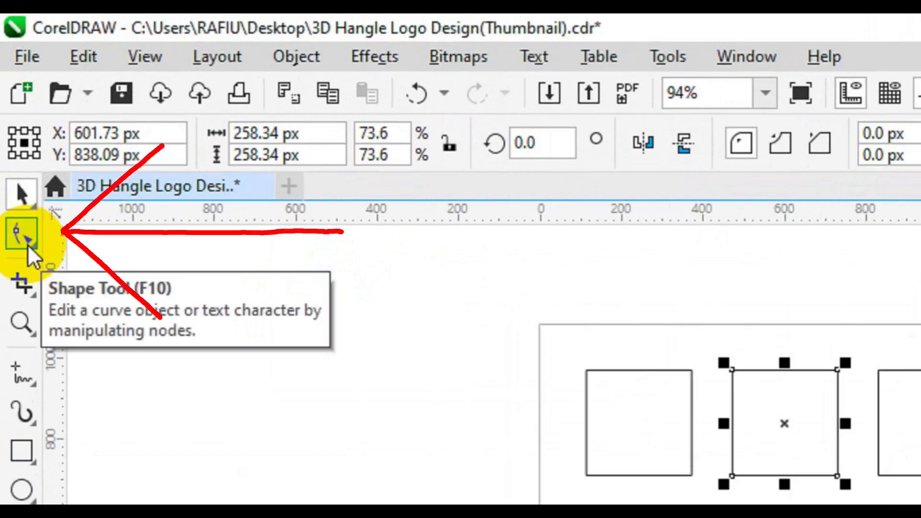
{"action": "left_click", "coordinate": [22, 242]}
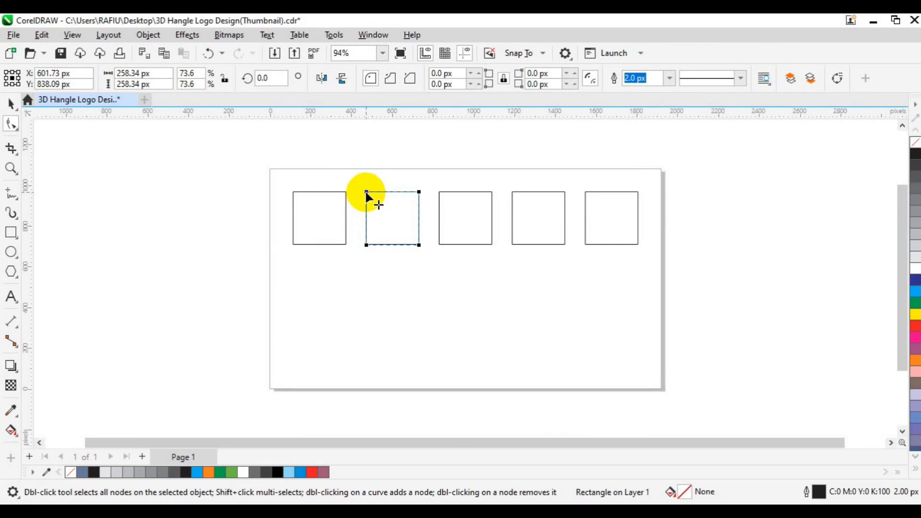
{"action": "left_click", "coordinate": [366, 192]}
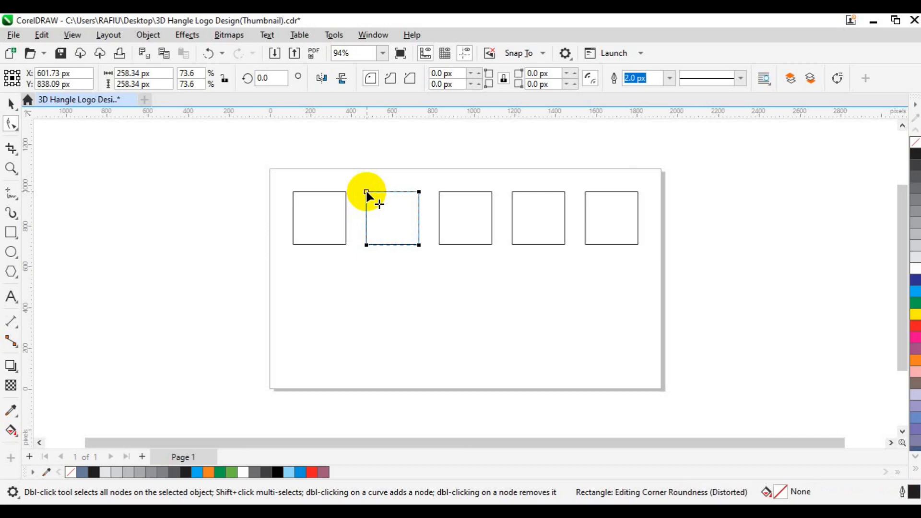
{"action": "left_click_drag", "start_coordinate": [366, 192], "coordinate": [389, 209]}
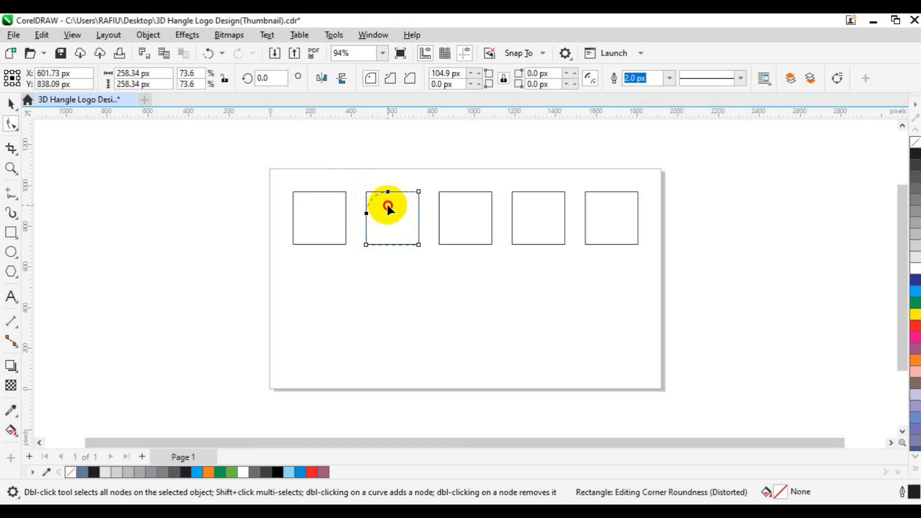
{"action": "left_click_drag", "start_coordinate": [388, 204], "coordinate": [387, 204]}
Step: Round only the lower-right corner of the third square to a radius of about 98 px
{"action": "left_click", "coordinate": [440, 233]}
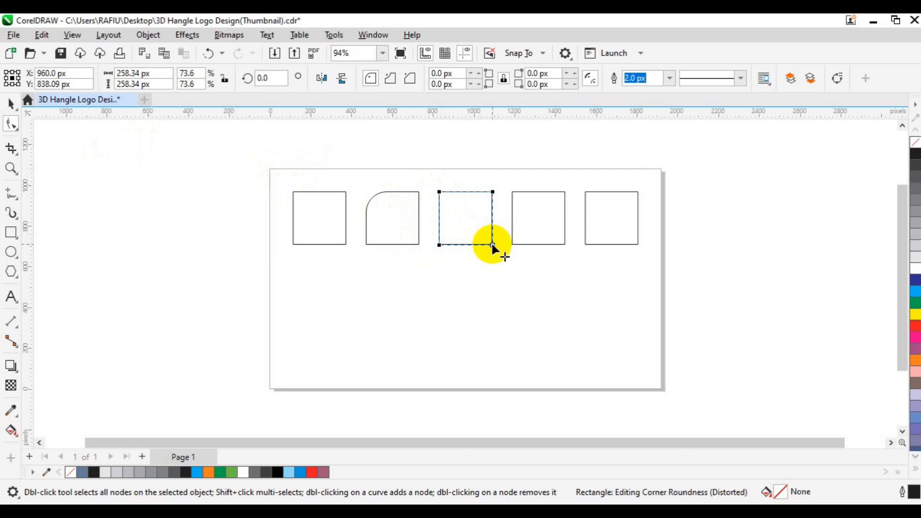
{"action": "mouse_move", "coordinate": [492, 244]}
{"action": "left_mouse_down"}
{"action": "mouse_move", "coordinate": [480, 237]}
{"action": "mouse_move", "coordinate": [490, 229]}
{"action": "left_mouse_up"}
{"action": "key", "text": "ctrl+z"}
{"action": "left_click_drag", "start_coordinate": [481, 245], "coordinate": [492, 245]}
{"action": "left_click_drag", "start_coordinate": [493, 245], "coordinate": [472, 226]}
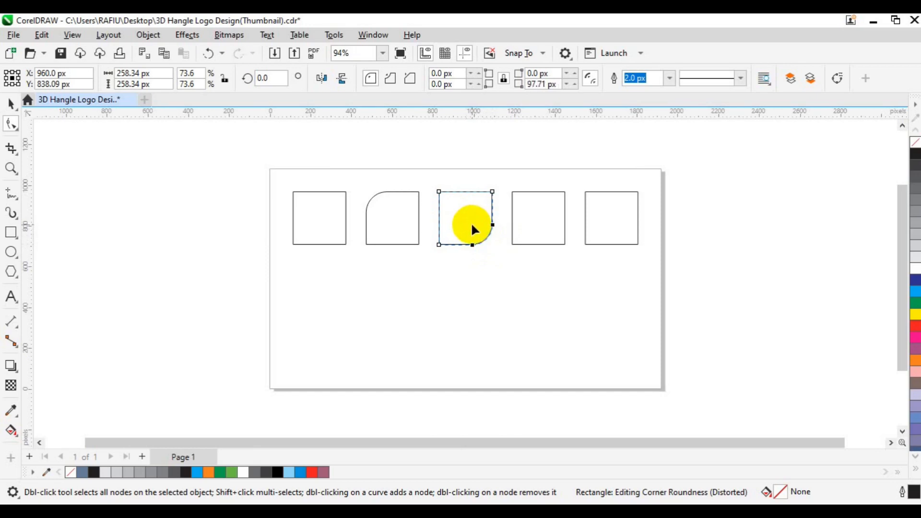
{"action": "left_click", "coordinate": [517, 244]}
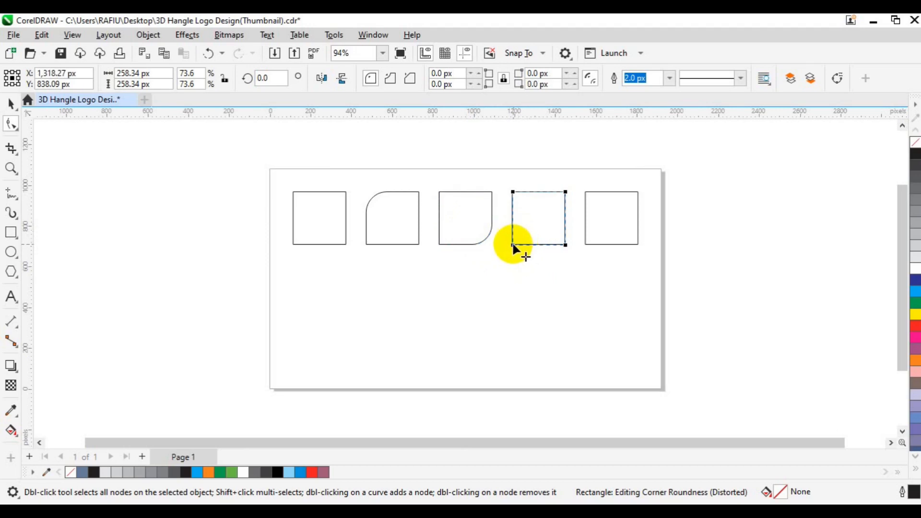
{"action": "left_click_drag", "start_coordinate": [512, 245], "coordinate": [512, 245]}
{"action": "left_click", "coordinate": [513, 192]}
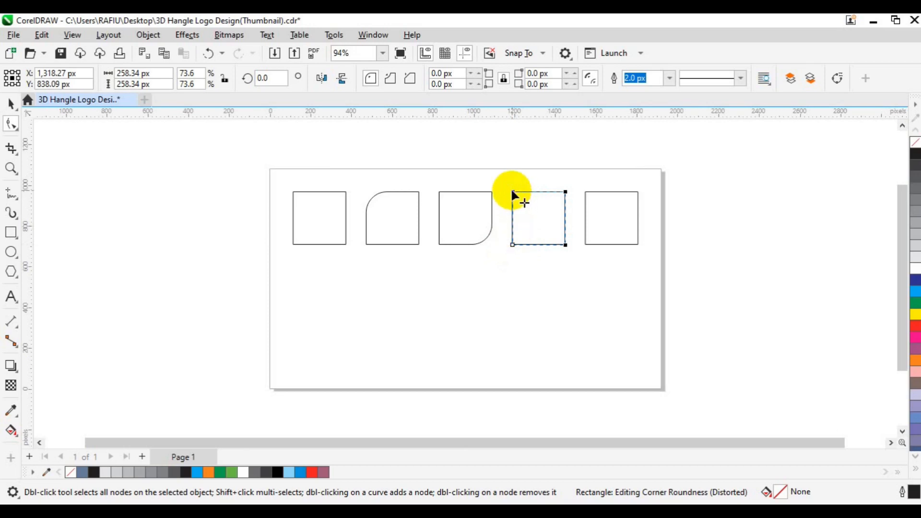
{"action": "left_click_drag", "start_coordinate": [514, 191], "coordinate": [514, 192]}
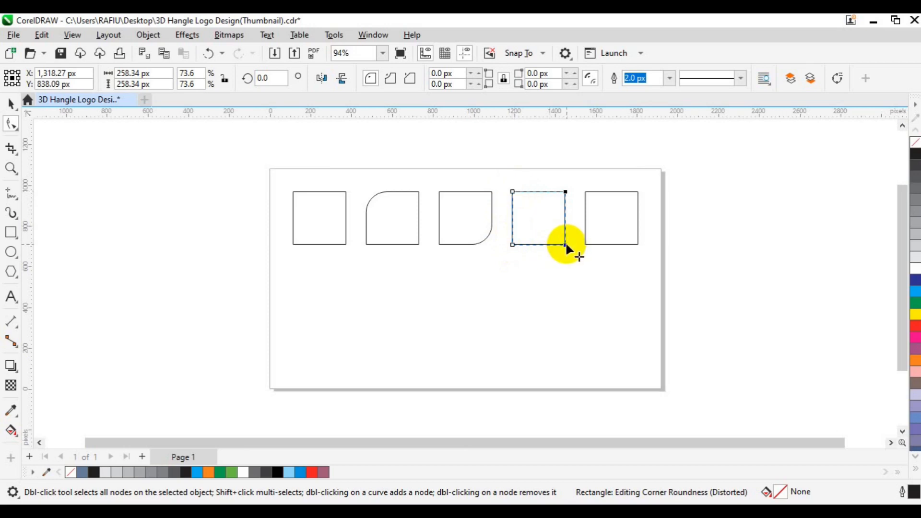
{"action": "left_click_drag", "start_coordinate": [565, 245], "coordinate": [564, 219]}
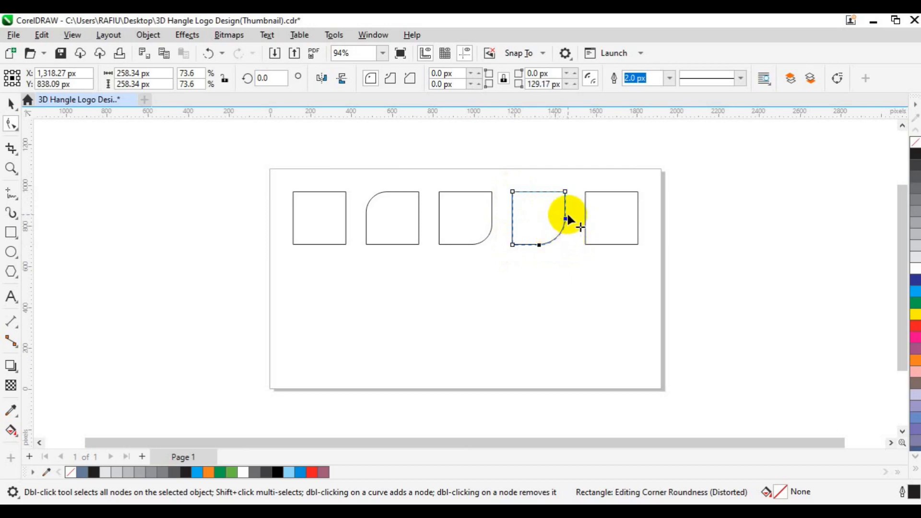
{"action": "left_click_drag", "start_coordinate": [566, 219], "coordinate": [567, 228]}
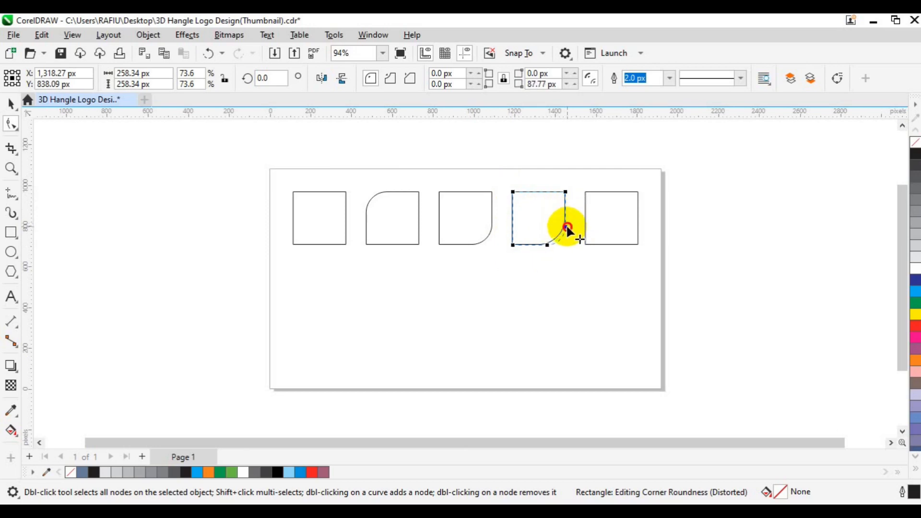
{"action": "left_click_drag", "start_coordinate": [566, 228], "coordinate": [566, 221]}
{"action": "key", "text": "ctrl+z"}
{"action": "key", "text": "ctrl+z"}
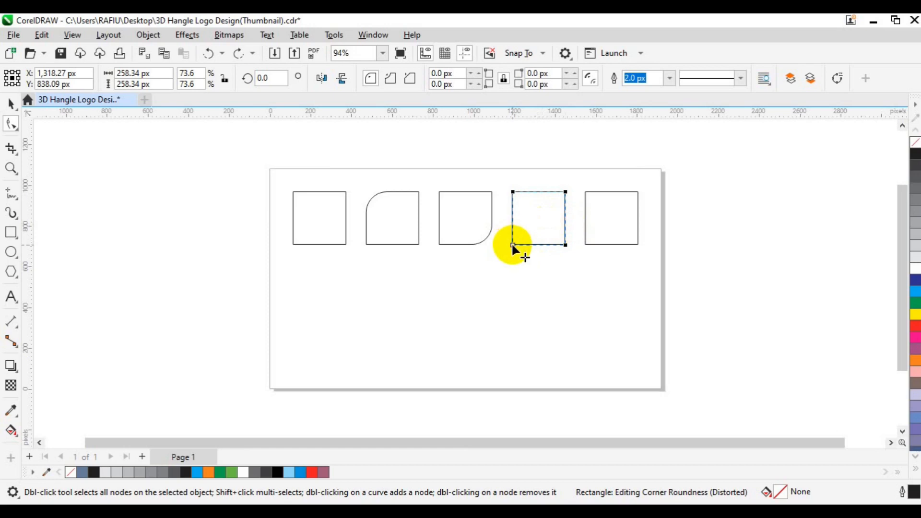
{"action": "left_click_drag", "start_coordinate": [513, 245], "coordinate": [519, 239]}
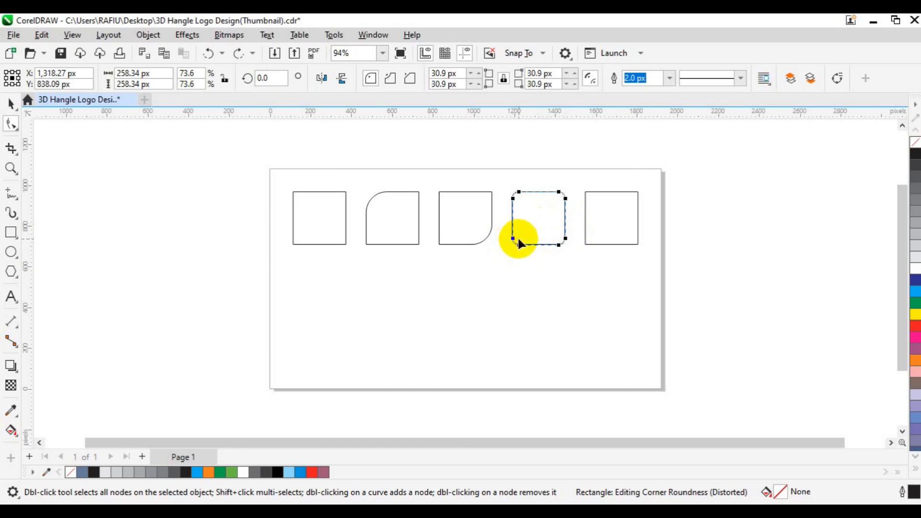
{"action": "key", "text": "ctrl+z"}
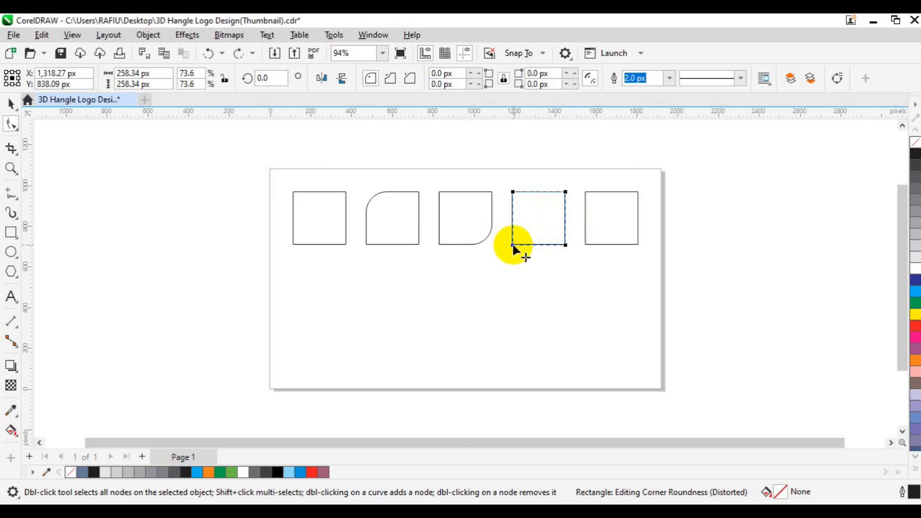
Step: Round only the lower-left corner of the fourth square to a radius of about 104 px
{"action": "left_click", "coordinate": [512, 245]}
{"action": "left_click_drag", "start_coordinate": [513, 244], "coordinate": [528, 224]}
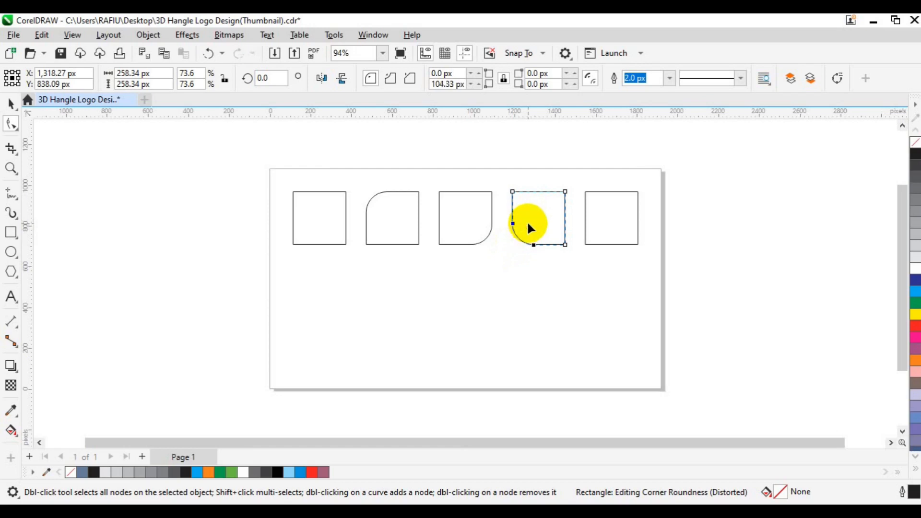
{"action": "left_click", "coordinate": [514, 192]}
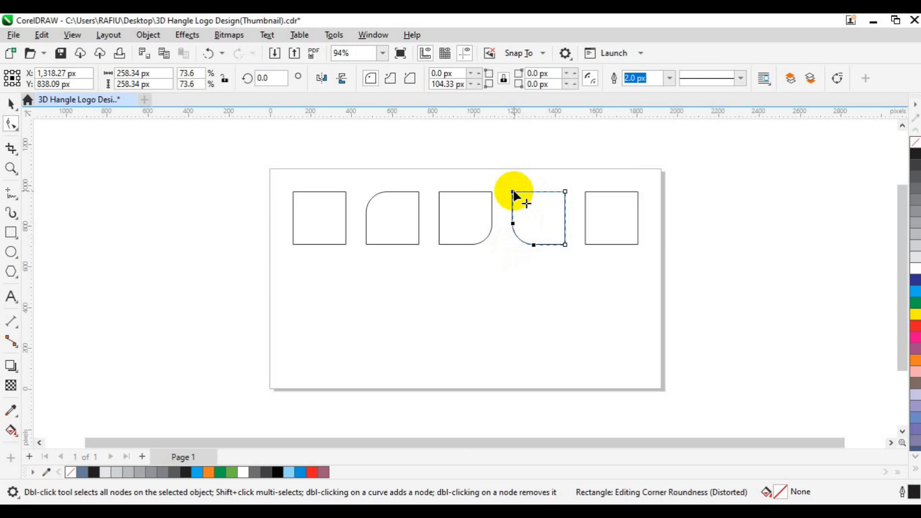
{"action": "left_click_drag", "start_coordinate": [513, 192], "coordinate": [526, 202]}
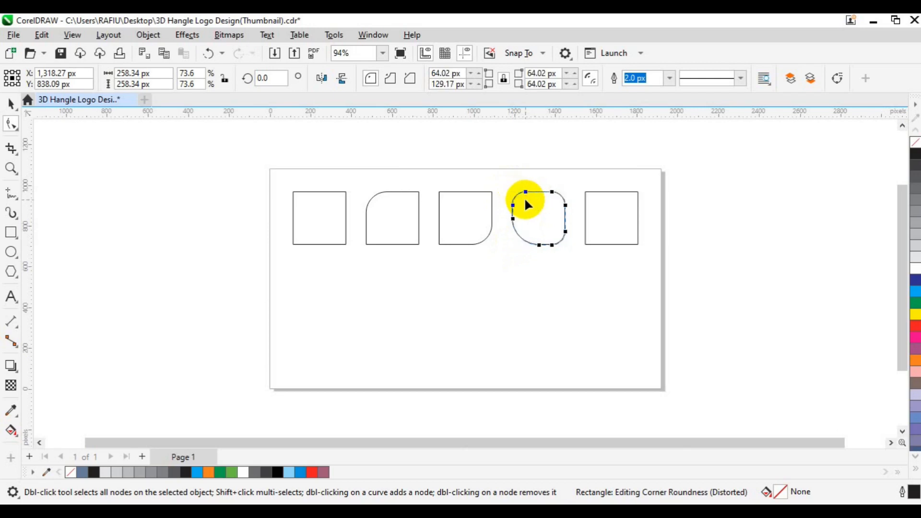
{"action": "key", "text": "ctrl+z"}
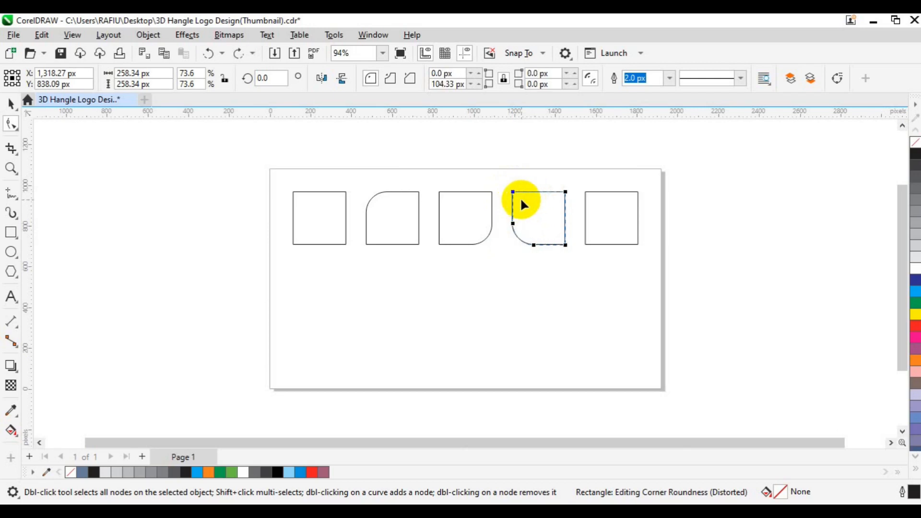
Step: Round the fourth square's upper-left corner on its own to a radius of about 107 px
{"action": "left_click", "coordinate": [514, 193]}
{"action": "left_click_drag", "start_coordinate": [514, 193], "coordinate": [535, 209]}
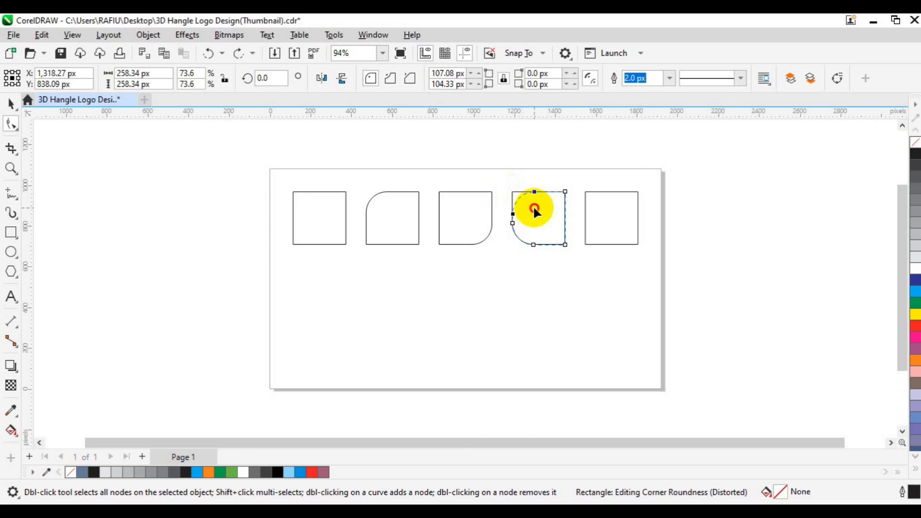
{"action": "left_click_drag", "start_coordinate": [534, 208], "coordinate": [534, 209]}
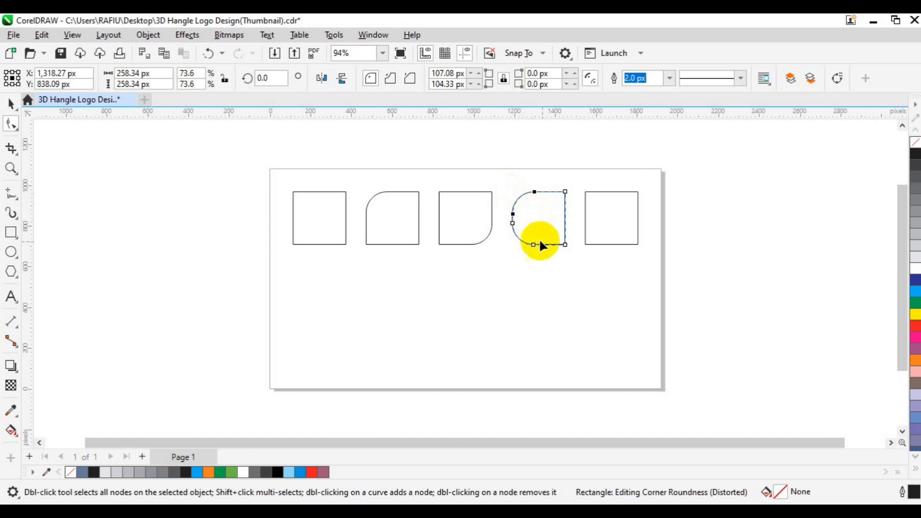
{"action": "key", "text": "space"}
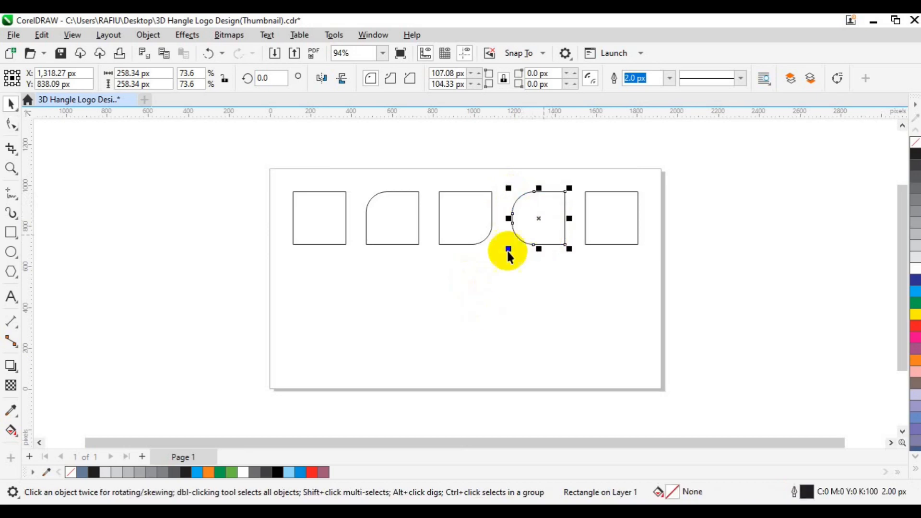
Step: Round only the lower-left corner of the fifth square with the Shape tool to a radius of about 129 px
{"action": "left_click", "coordinate": [585, 244]}
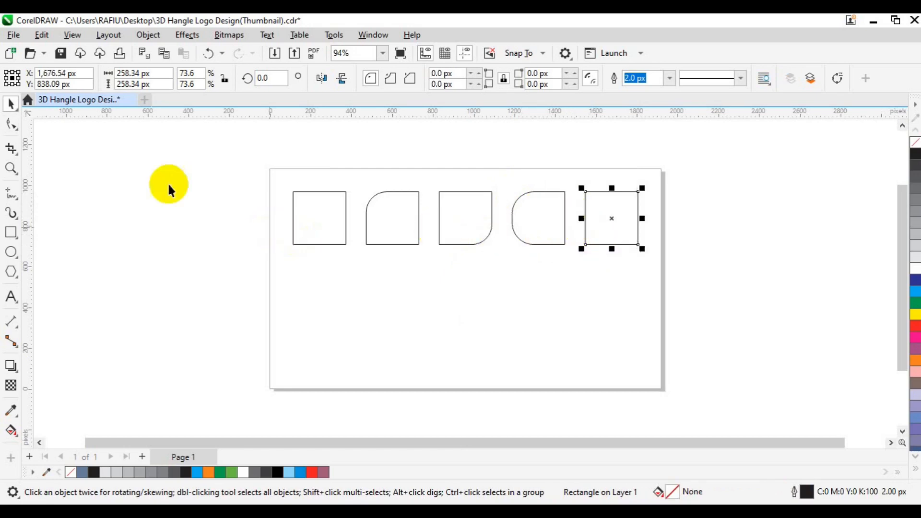
{"action": "left_click", "coordinate": [11, 125]}
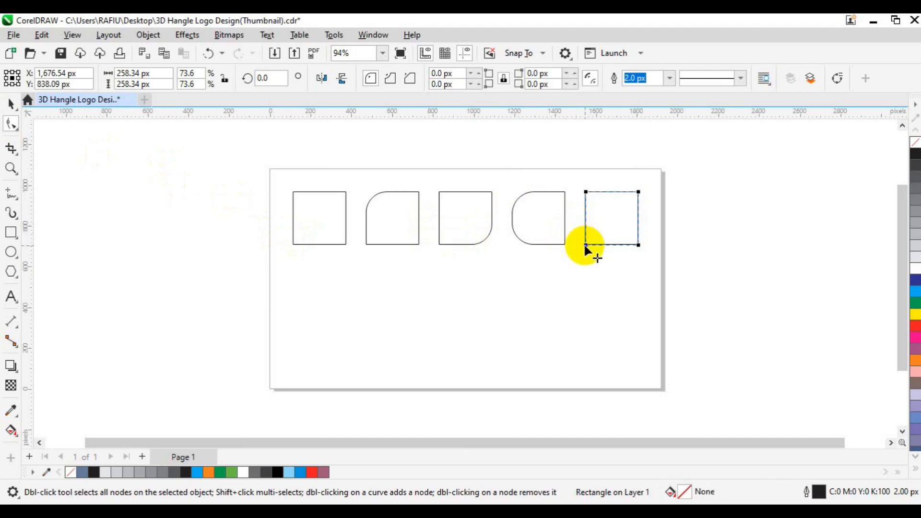
{"action": "left_click", "coordinate": [586, 245]}
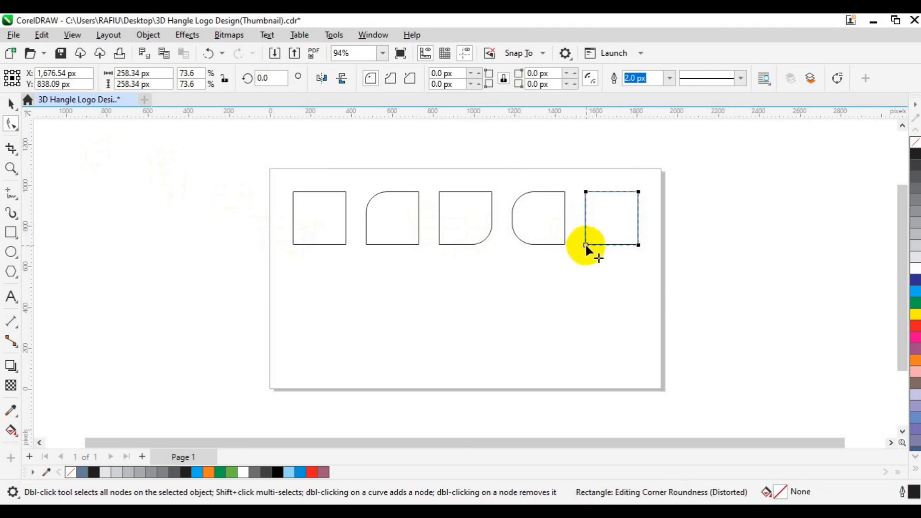
{"action": "left_click", "coordinate": [585, 243]}
{"action": "left_click_drag", "start_coordinate": [598, 233], "coordinate": [620, 211]}
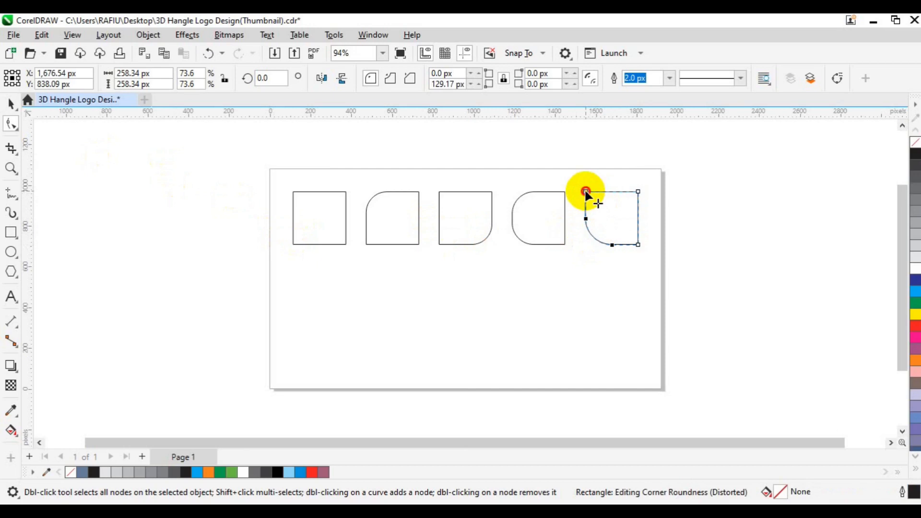
Step: Round the fifth square's upper-left and lower-right corners individually to a radius of about 129 px each
{"action": "left_click_drag", "start_coordinate": [585, 191], "coordinate": [622, 218]}
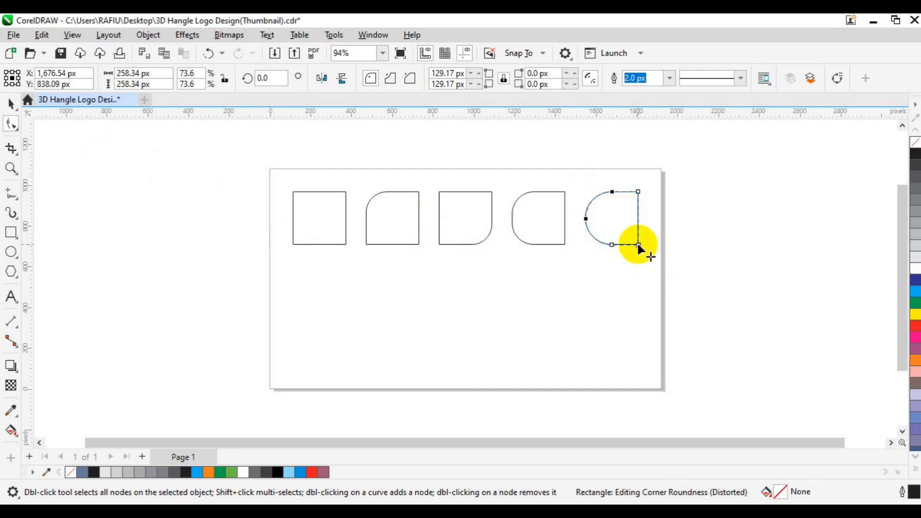
{"action": "left_click_drag", "start_coordinate": [638, 244], "coordinate": [613, 204]}
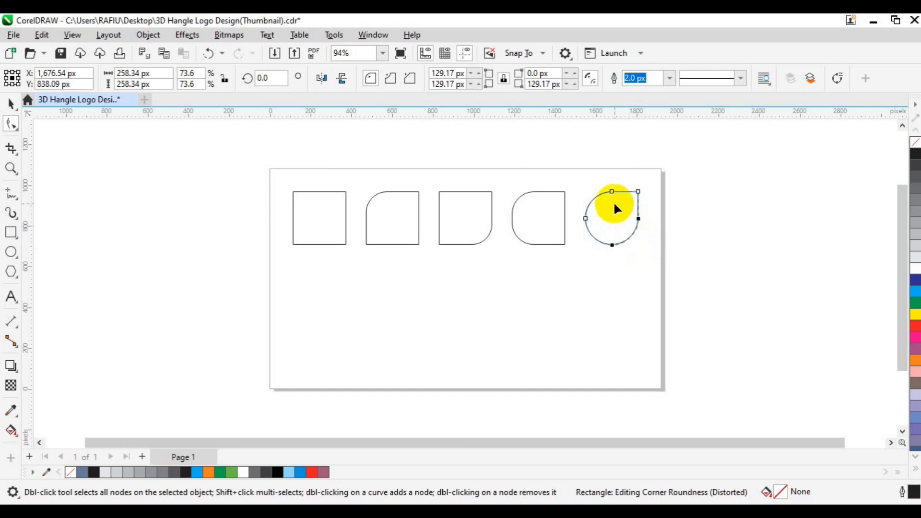
{"action": "key", "text": "space"}
{"action": "left_click", "coordinate": [705, 228]}
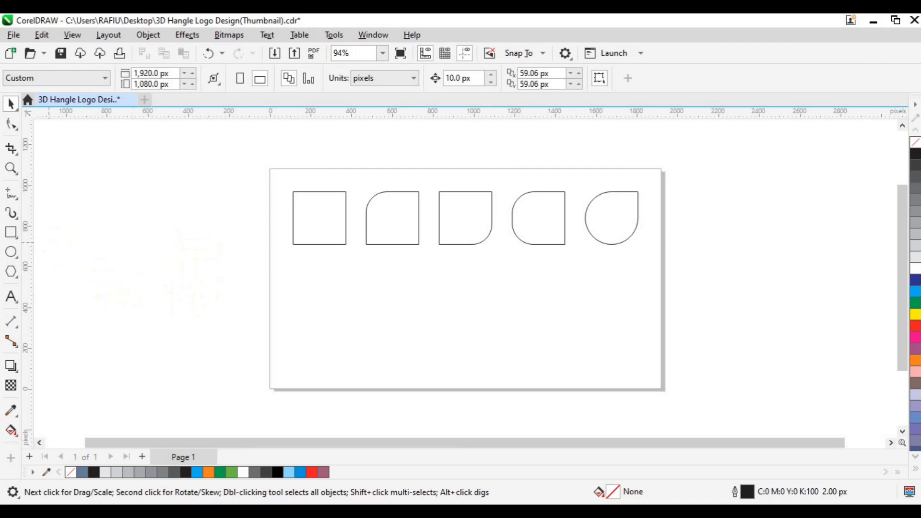
Step: Draw a 15-point star about 371 px across and place it below the first square
{"action": "left_click", "coordinate": [15, 278]}
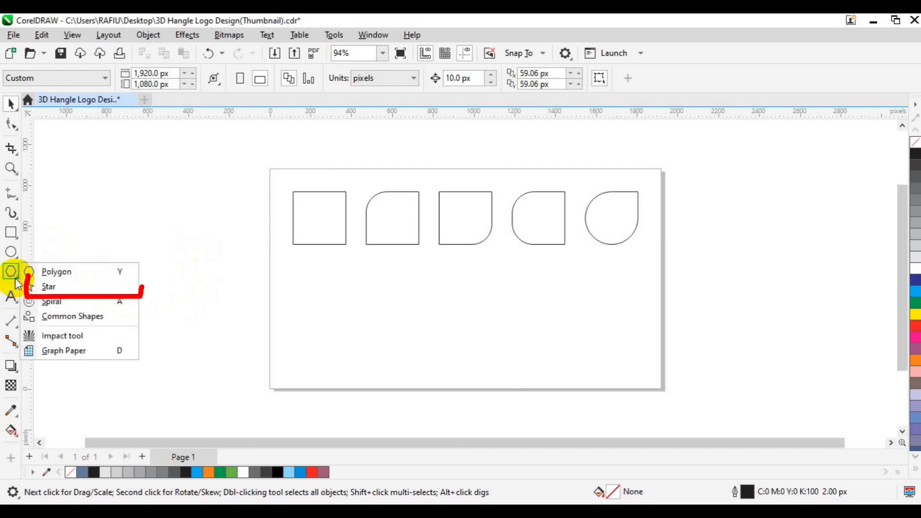
{"action": "left_click", "coordinate": [50, 287]}
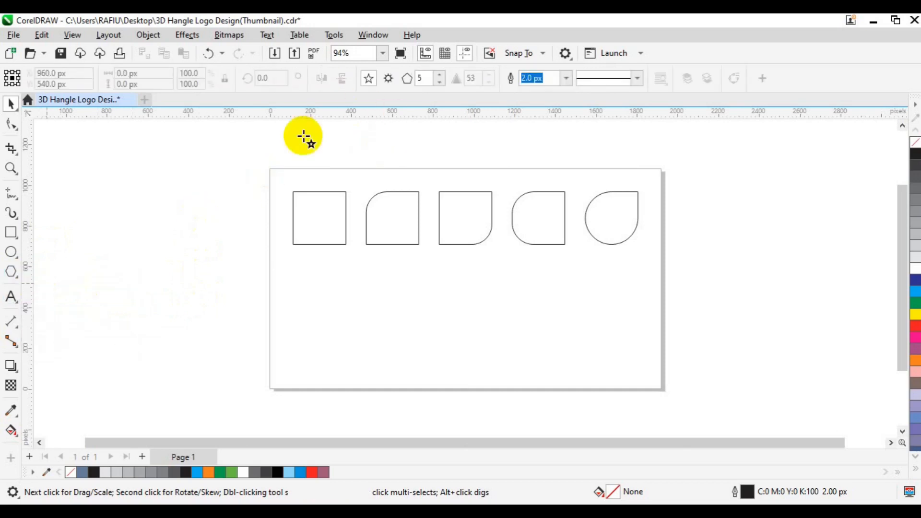
{"action": "double_click", "coordinate": [420, 78]}
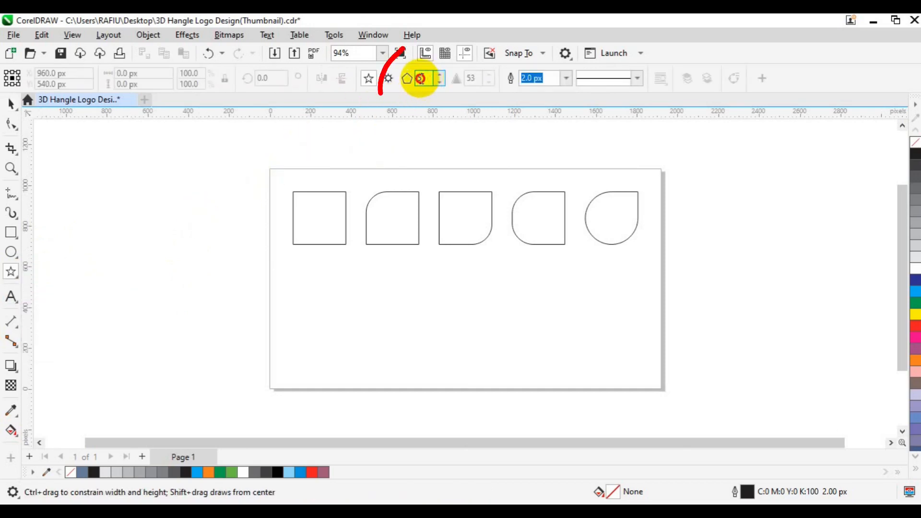
{"action": "type", "text": "15"}
{"action": "key", "text": "Return"}
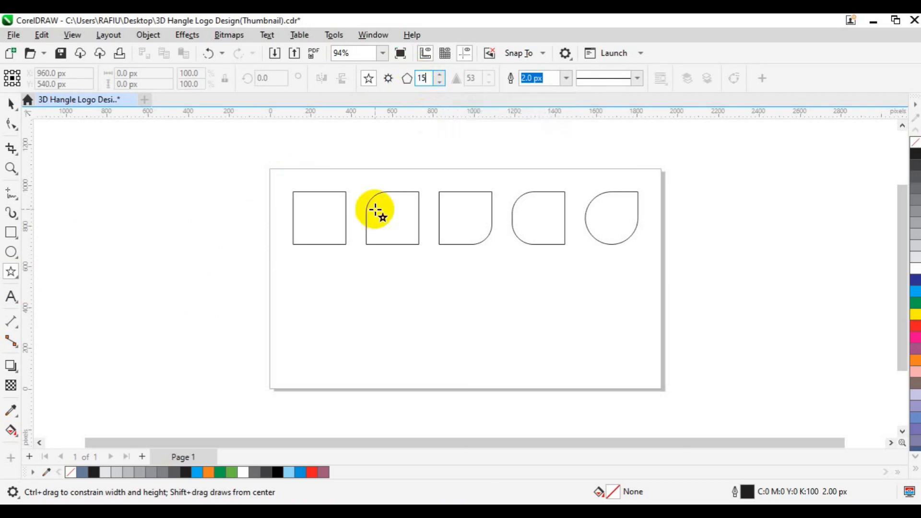
{"action": "left_click_drag", "start_coordinate": [300, 284], "coordinate": [375, 334]}
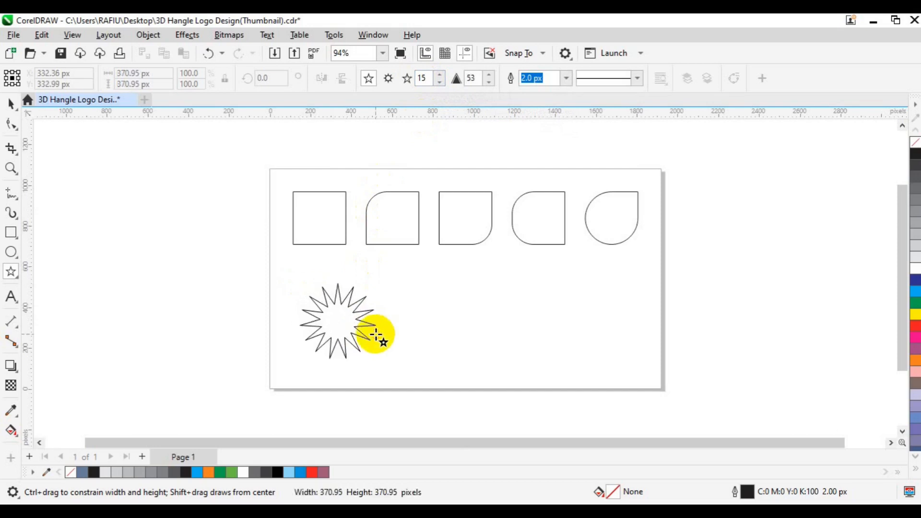
{"action": "key", "text": "space"}
{"action": "left_click_drag", "start_coordinate": [344, 328], "coordinate": [326, 307]}
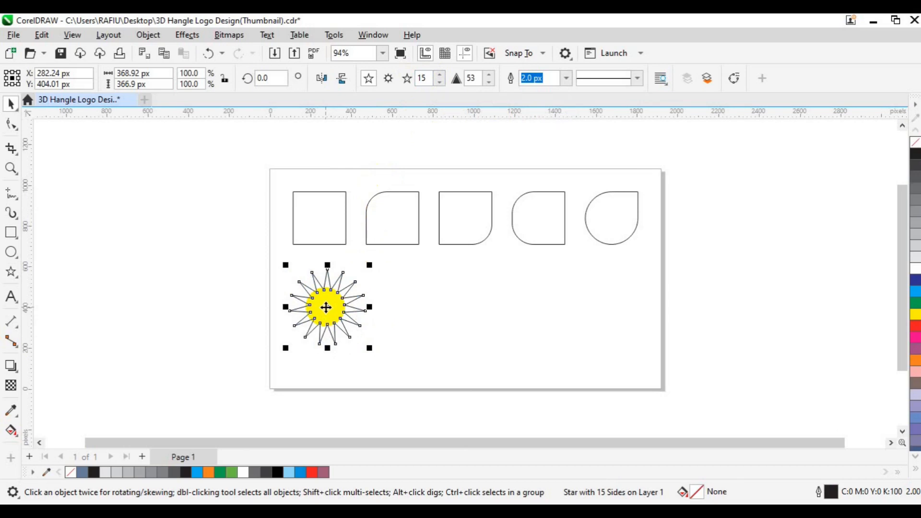
Step: Copy the star horizontally beside the original and repeat the duplication to make a row of five stars
{"action": "left_click_drag", "start_coordinate": [325, 307], "coordinate": [405, 293]}
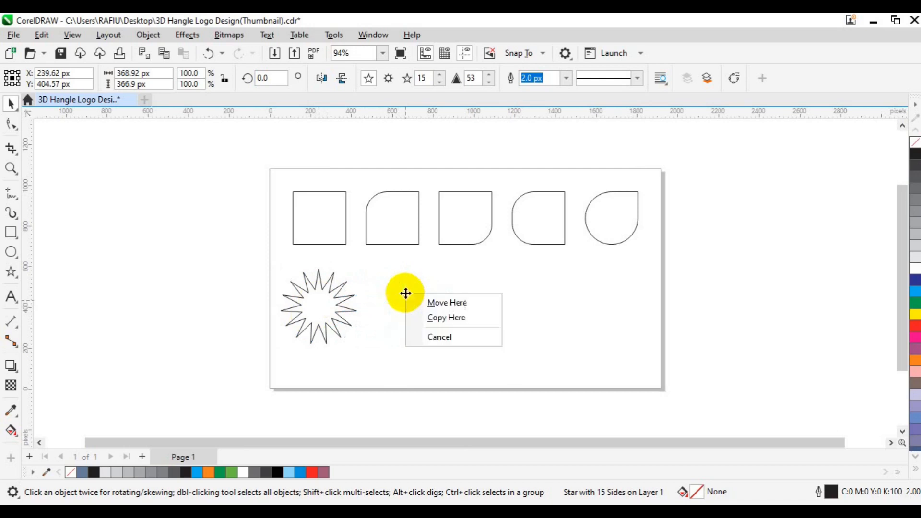
{"action": "left_click", "coordinate": [437, 318]}
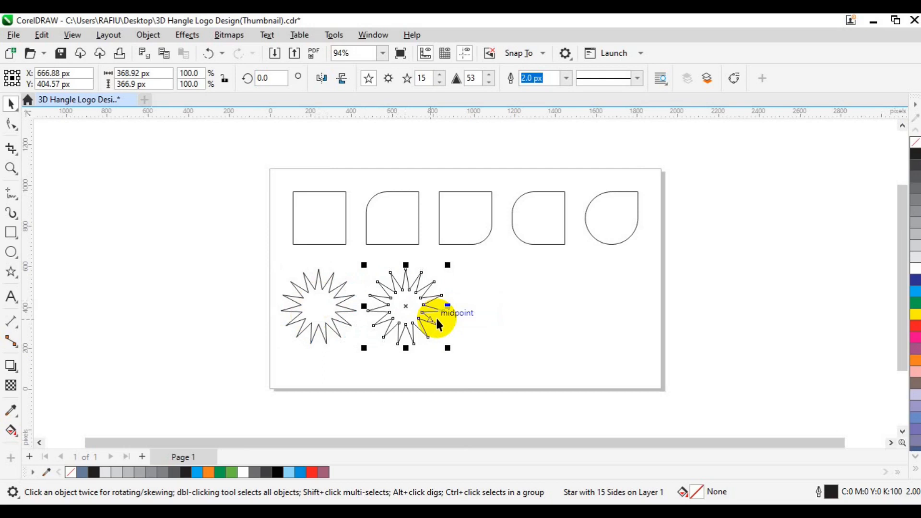
{"action": "key", "text": "ctrl+r"}
{"action": "key", "text": "ctrl+r"}
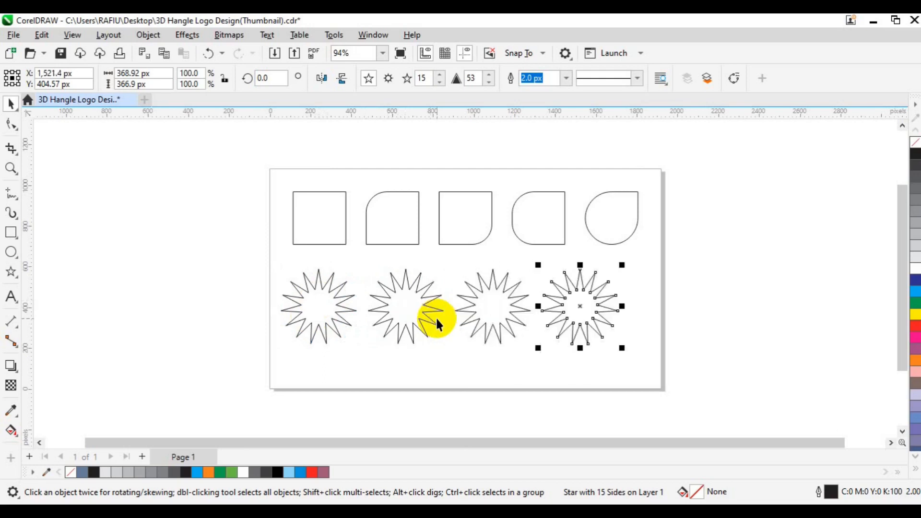
{"action": "key", "text": "ctrl+r"}
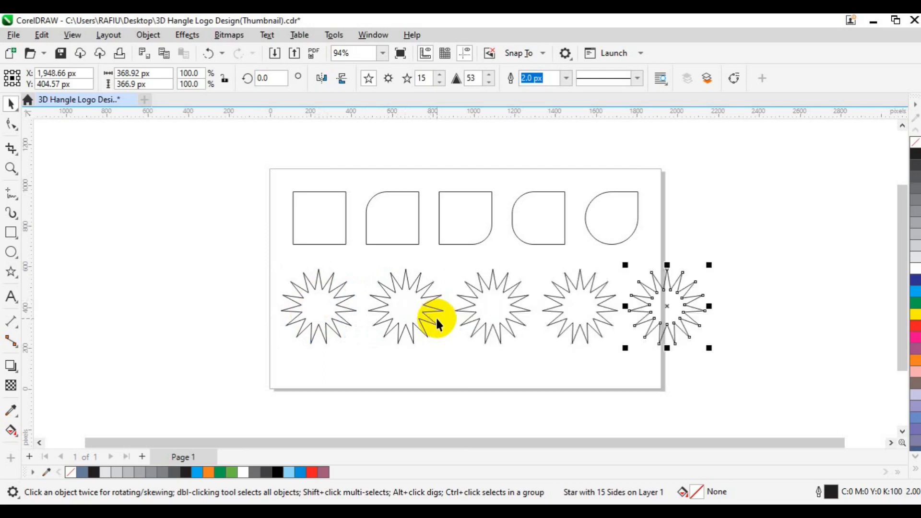
Step: Group the five stars and scale the group down proportionally to about 83% around its centre
{"action": "left_click", "coordinate": [235, 272]}
{"action": "left_click_drag", "start_coordinate": [235, 271], "coordinate": [389, 317]}
{"action": "left_click_drag", "start_coordinate": [222, 258], "coordinate": [742, 377]}
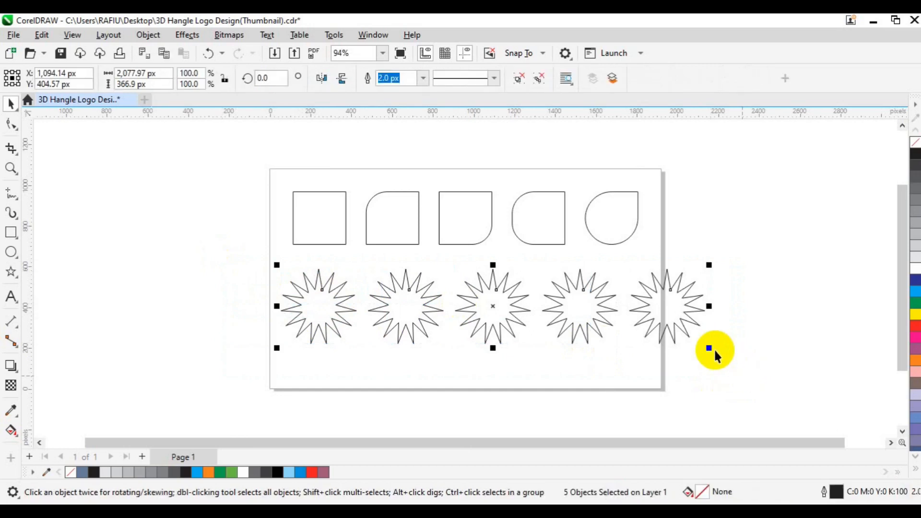
{"action": "key", "text": "ctrl+g"}
{"action": "left_click_drag", "start_coordinate": [709, 349], "coordinate": [701, 344]}
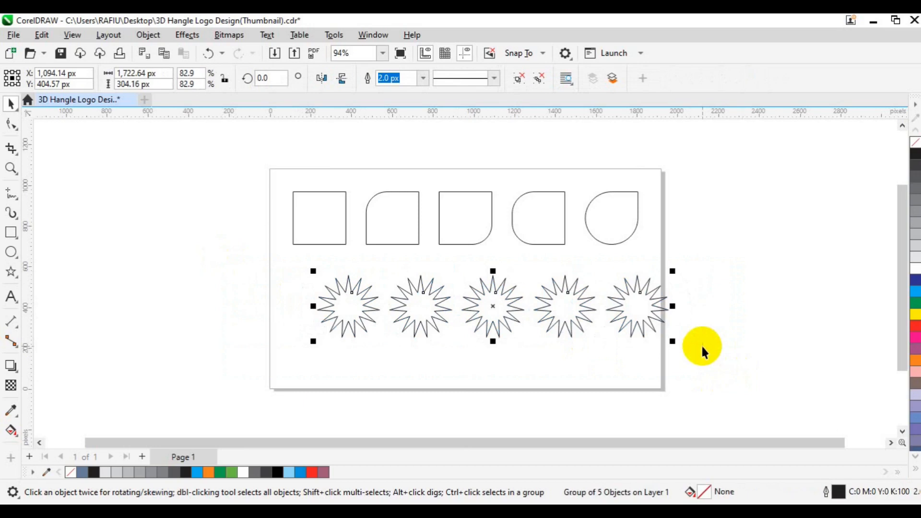
Step: Position the star group directly beneath the row of squares and ungroup it into separate stars
{"action": "key", "text": "p"}
{"action": "left_click_drag", "start_coordinate": [470, 285], "coordinate": [470, 297]}
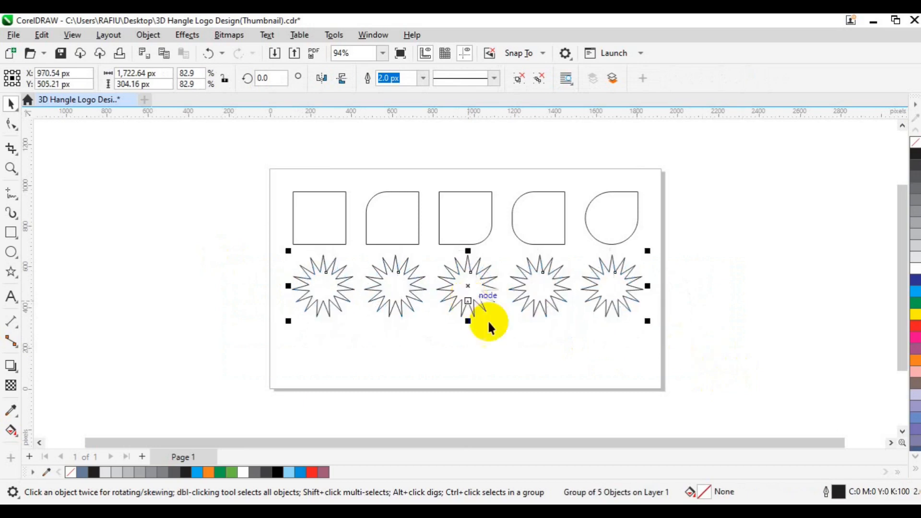
{"action": "left_click", "coordinate": [540, 87]}
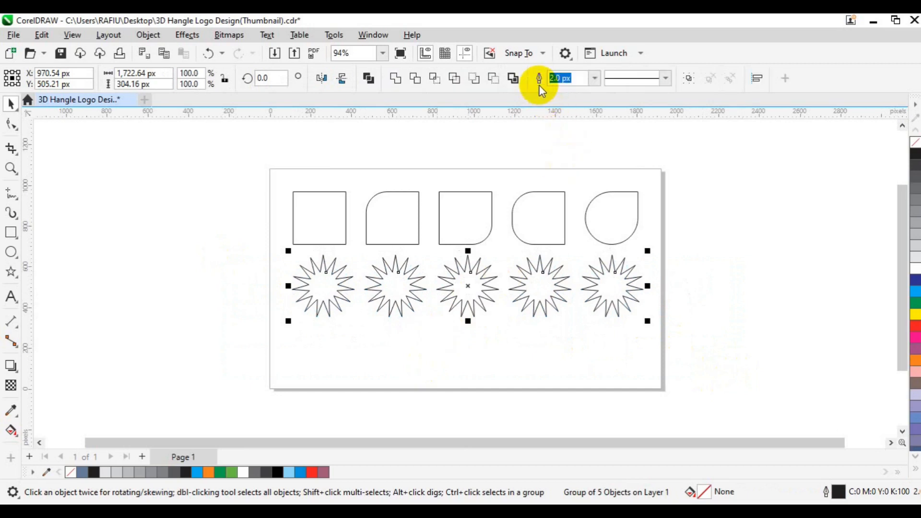
{"action": "left_click", "coordinate": [744, 249]}
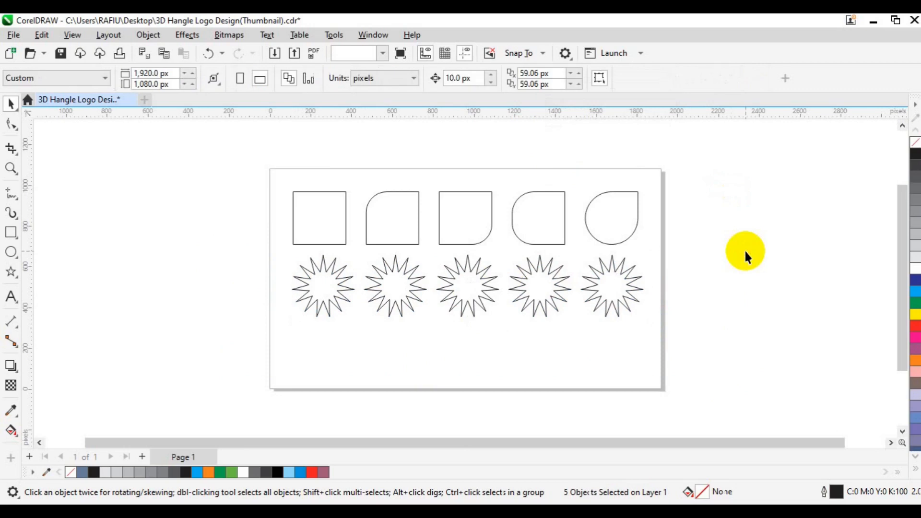
Step: Reshape the second star by moving its inner nodes outward to a sharpness of about 26
{"action": "left_click", "coordinate": [314, 299]}
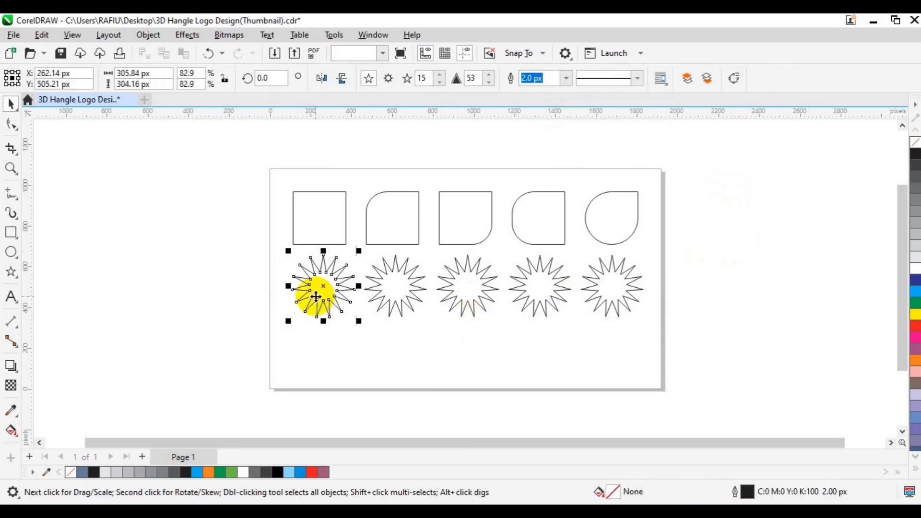
{"action": "left_click", "coordinate": [402, 284]}
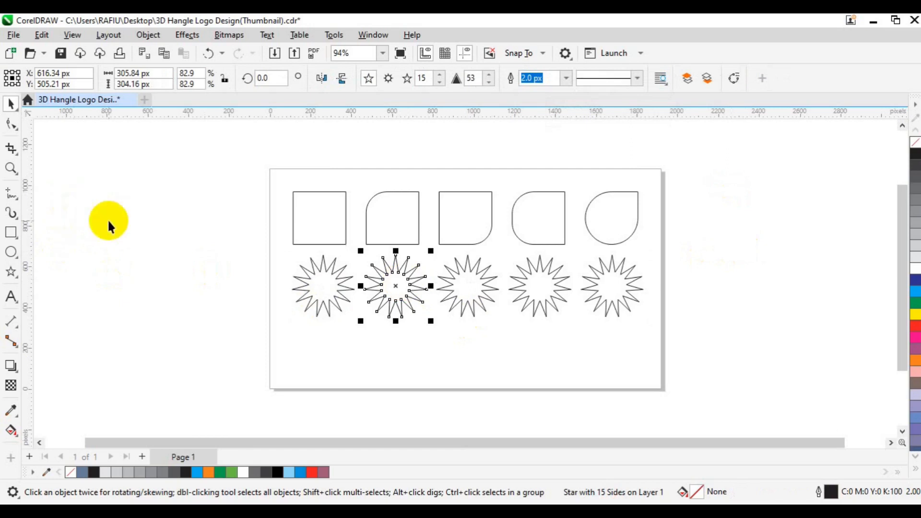
{"action": "left_click", "coordinate": [14, 126]}
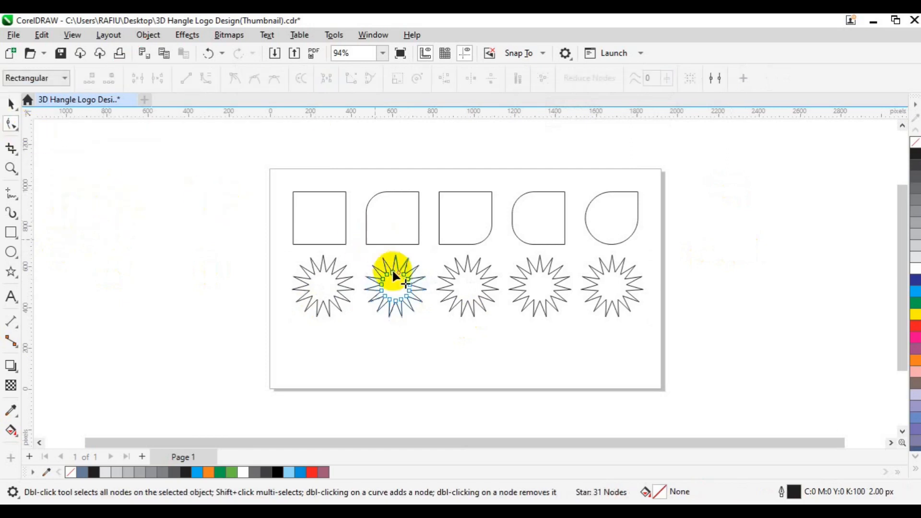
{"action": "left_click_drag", "start_coordinate": [393, 273], "coordinate": [392, 265]}
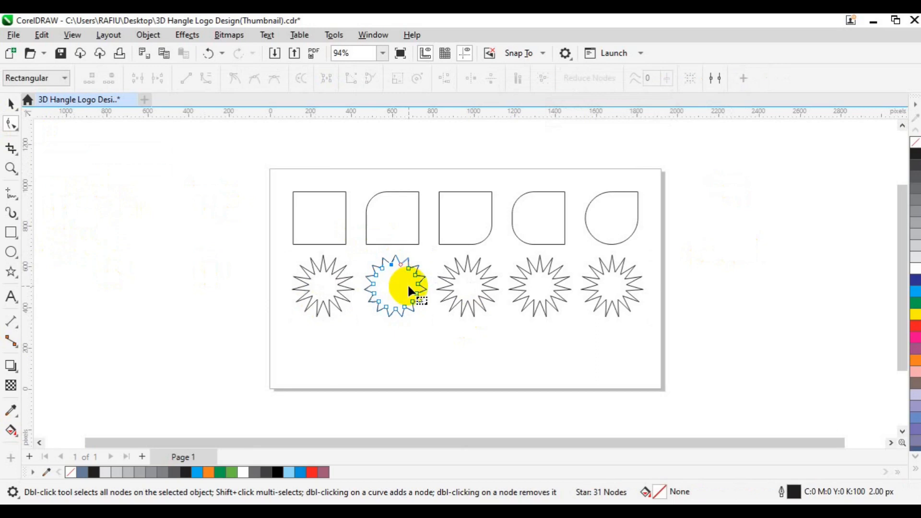
{"action": "key", "text": "space"}
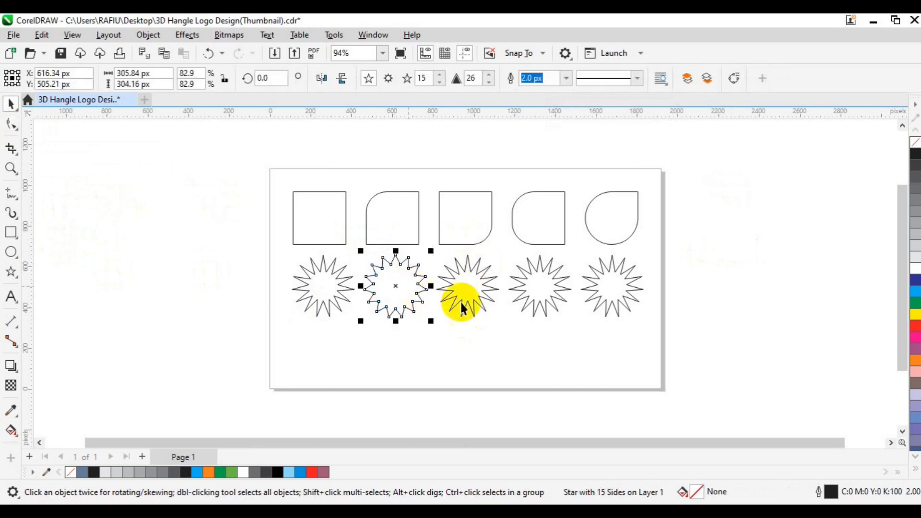
Step: Reshape the third star by pulling its inner nodes outward to a sharpness of about 26
{"action": "left_click", "coordinate": [461, 297]}
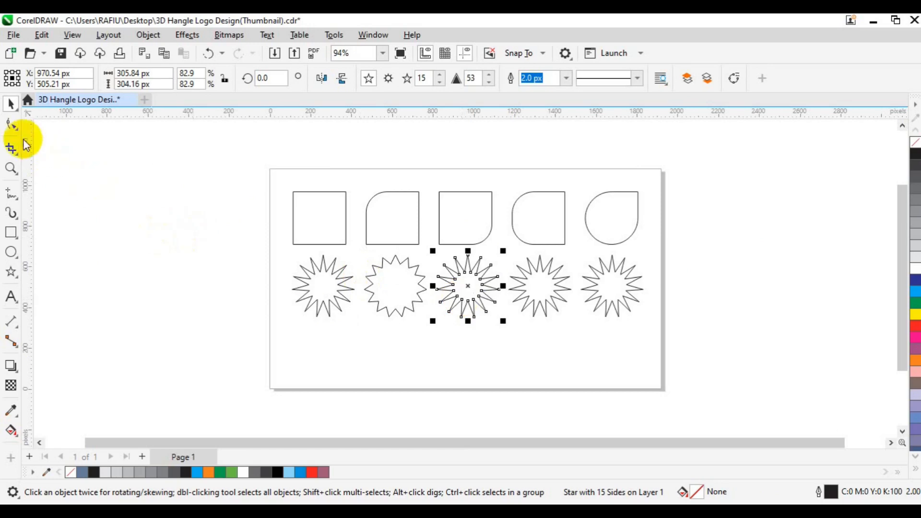
{"action": "left_click", "coordinate": [11, 123]}
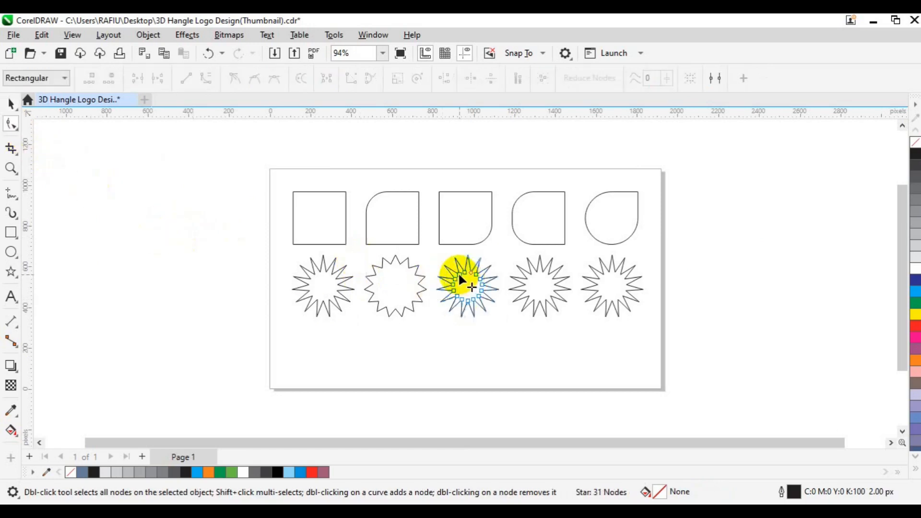
{"action": "left_click_drag", "start_coordinate": [458, 272], "coordinate": [456, 265]}
{"action": "key", "text": "space"}
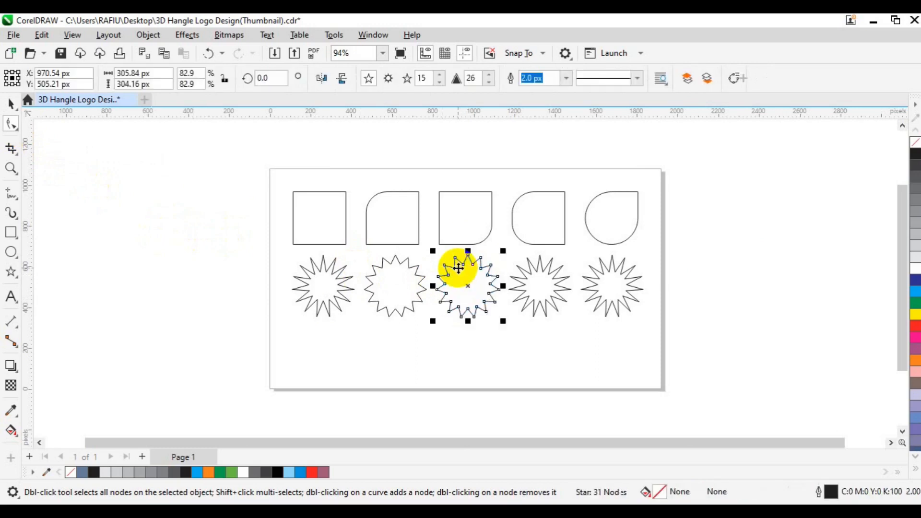
Step: Shorten the fourth star's points by moving its inner nodes outward, matching the second and third stars
{"action": "left_click", "coordinate": [545, 289]}
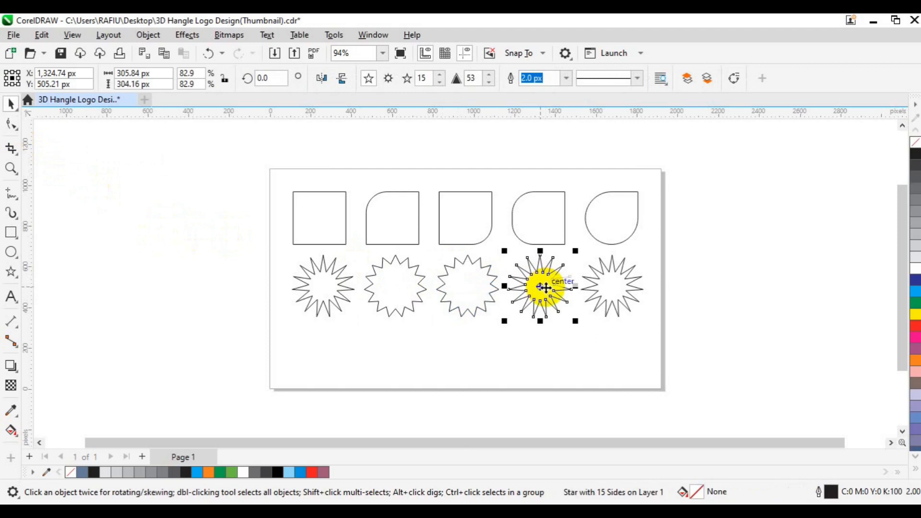
{"action": "left_click", "coordinate": [13, 124]}
{"action": "key", "text": "F10"}
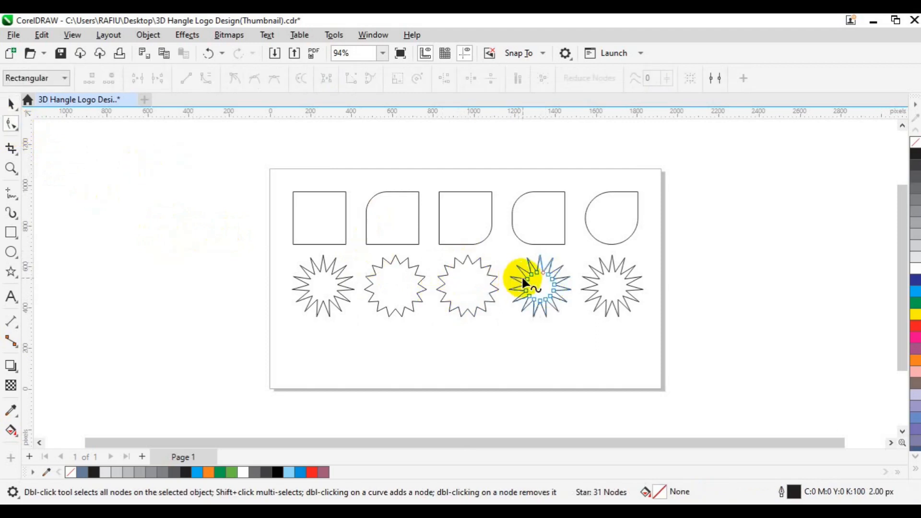
{"action": "left_click_drag", "start_coordinate": [528, 280], "coordinate": [521, 272]}
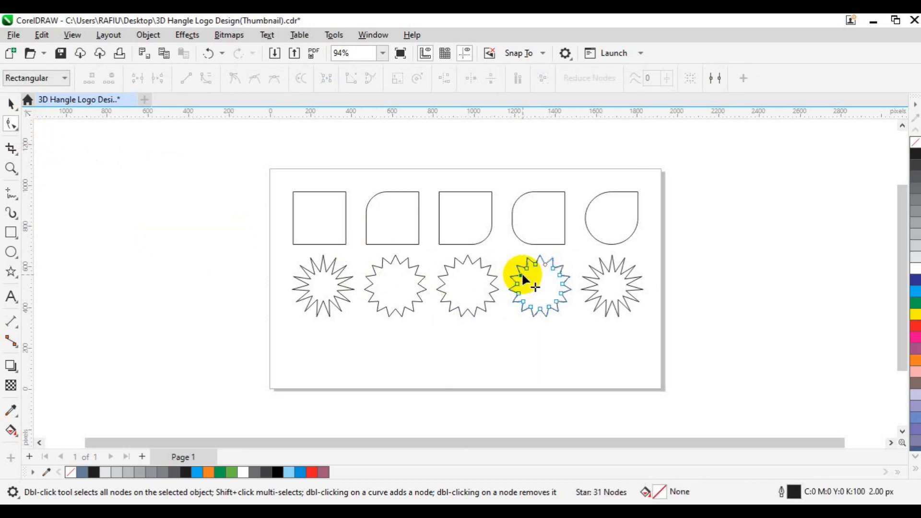
{"action": "key", "text": "space"}
Step: Reshape the fifth star by moving its inner nodes outward to a sharpness of about 26
{"action": "left_click", "coordinate": [595, 287]}
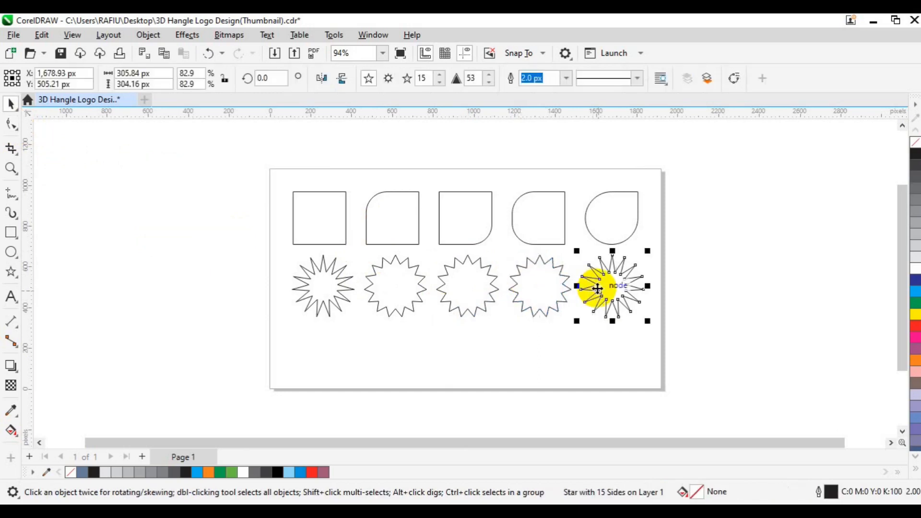
{"action": "left_click", "coordinate": [11, 125]}
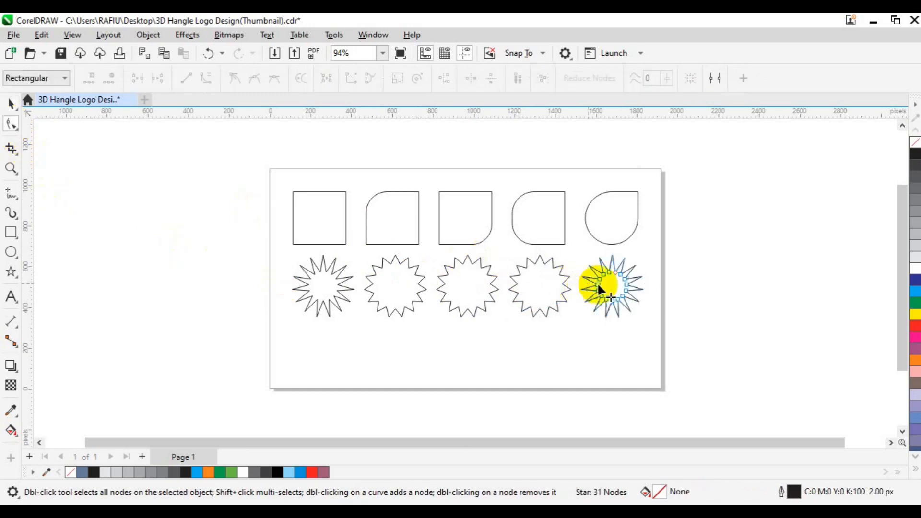
{"action": "left_click_drag", "start_coordinate": [597, 287], "coordinate": [591, 283]}
{"action": "key", "text": "space"}
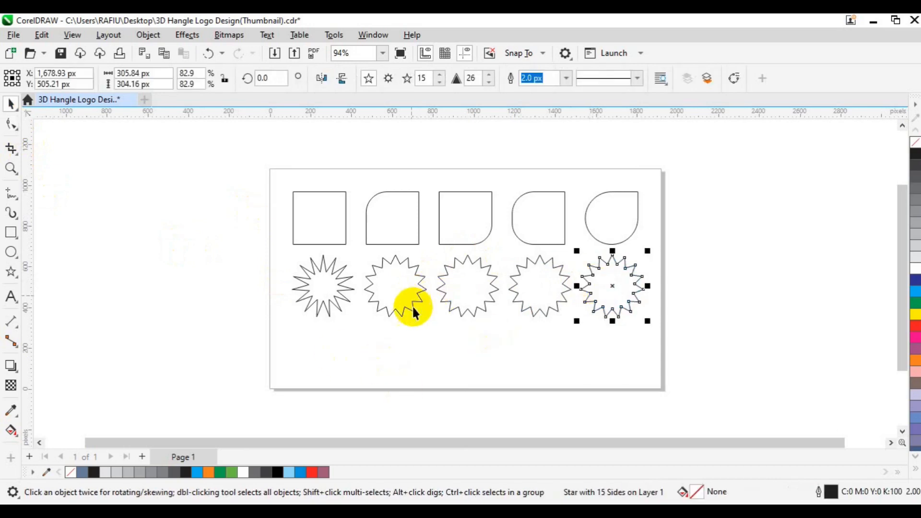
Step: Select the third star and show the Corners docker for it
{"action": "left_click", "coordinate": [440, 301]}
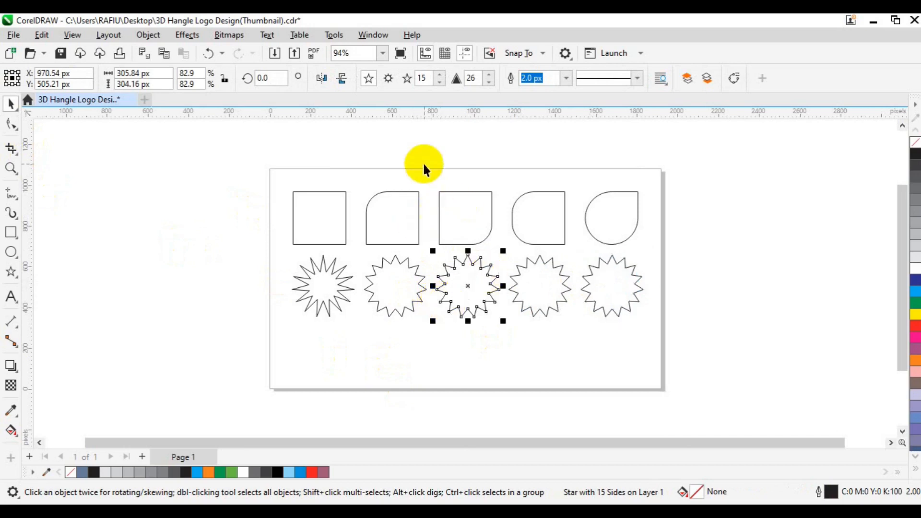
{"action": "left_click", "coordinate": [370, 36]}
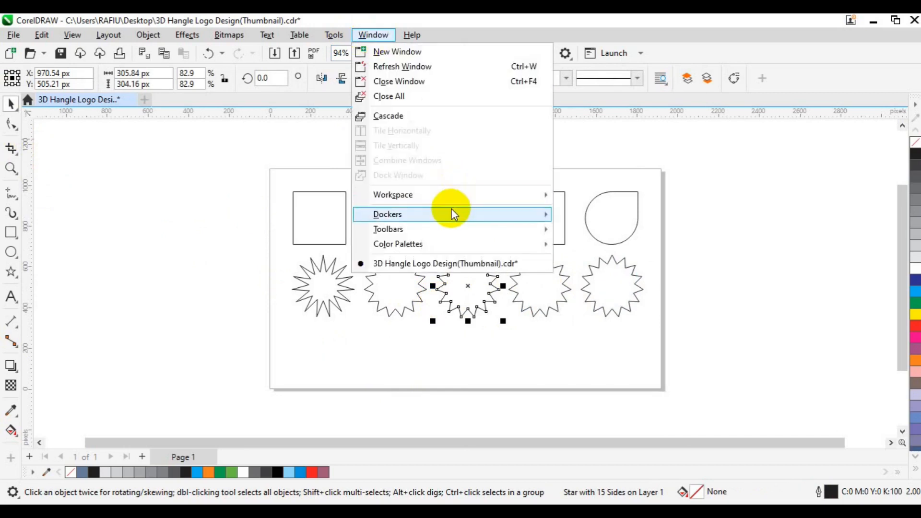
{"action": "mouse_move", "coordinate": [453, 215]}
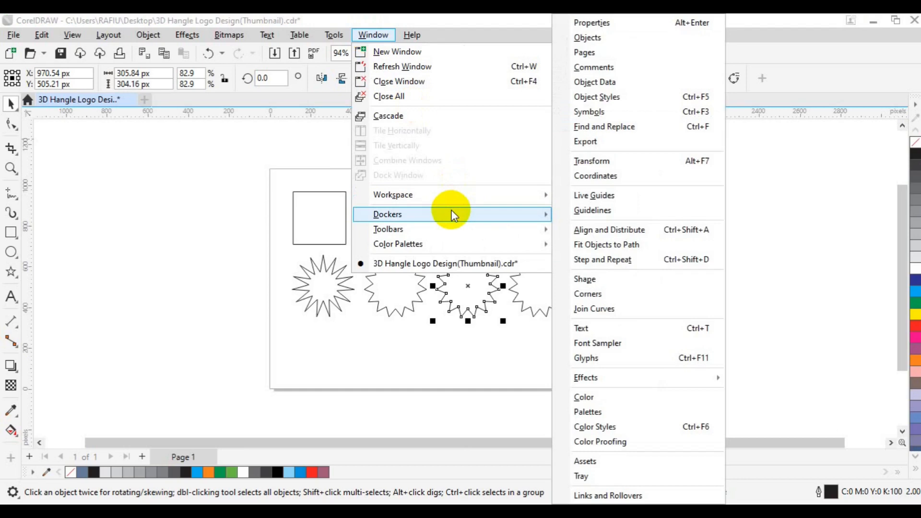
{"action": "left_click", "coordinate": [623, 294]}
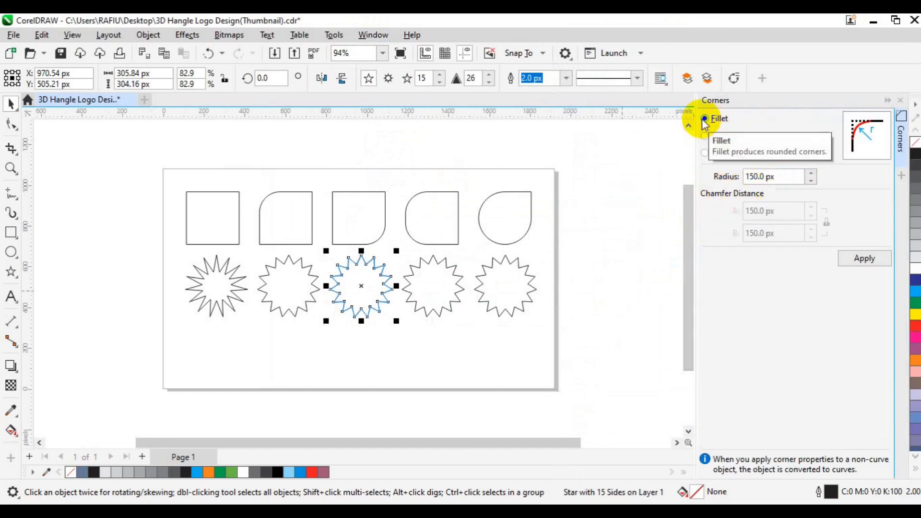
Step: Try to fillet the third star's corners with a 60 px radius
{"action": "left_click", "coordinate": [755, 178]}
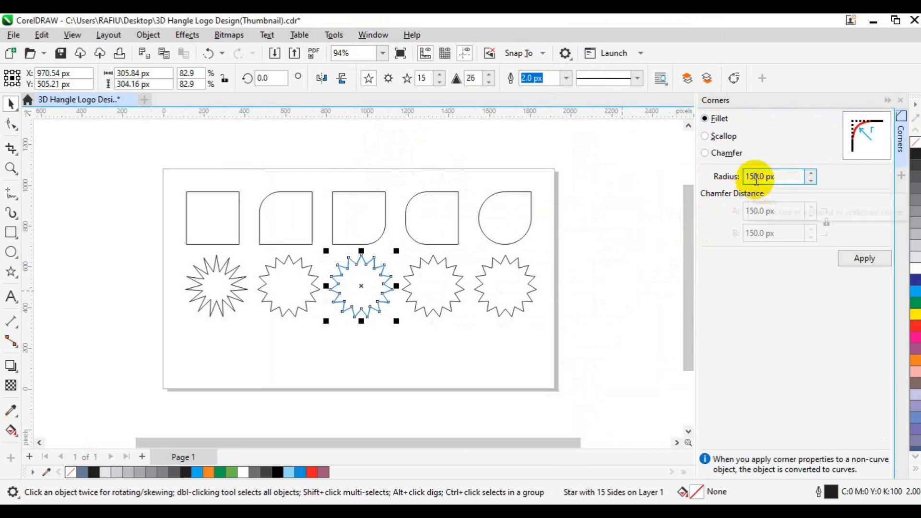
{"action": "key", "text": "BackSpace"}
{"action": "key", "text": "BackSpace"}
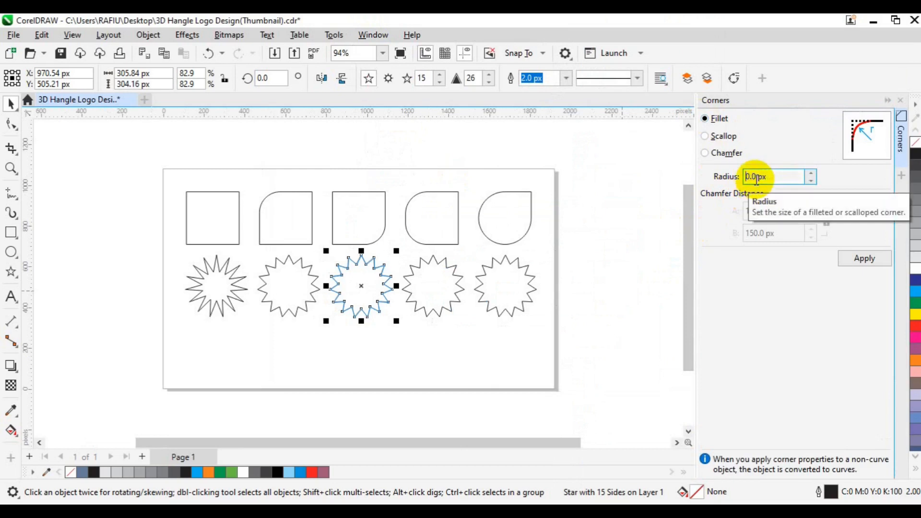
{"action": "type", "text": "6"}
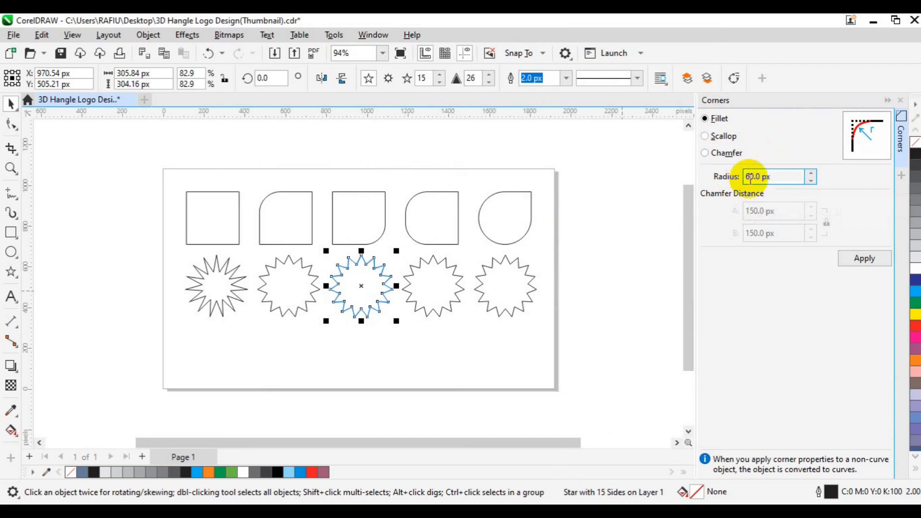
{"action": "left_click", "coordinate": [848, 258]}
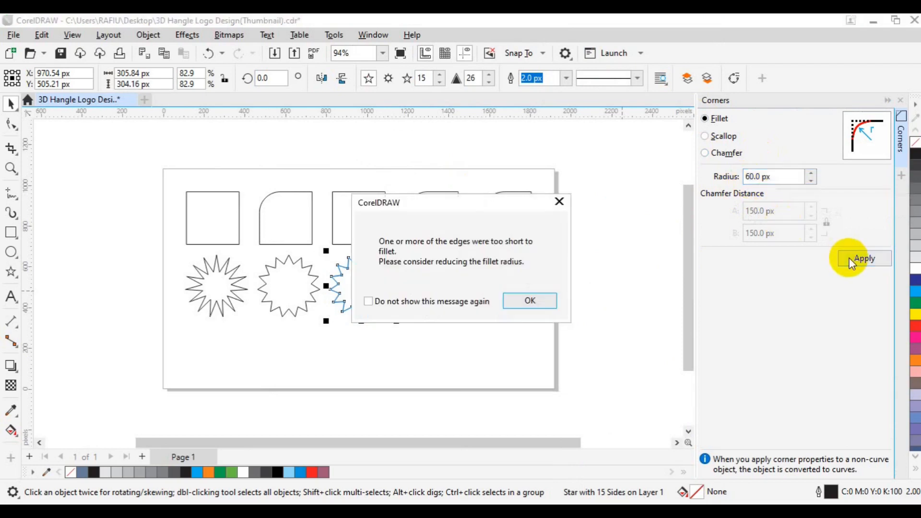
{"action": "left_click", "coordinate": [545, 303]}
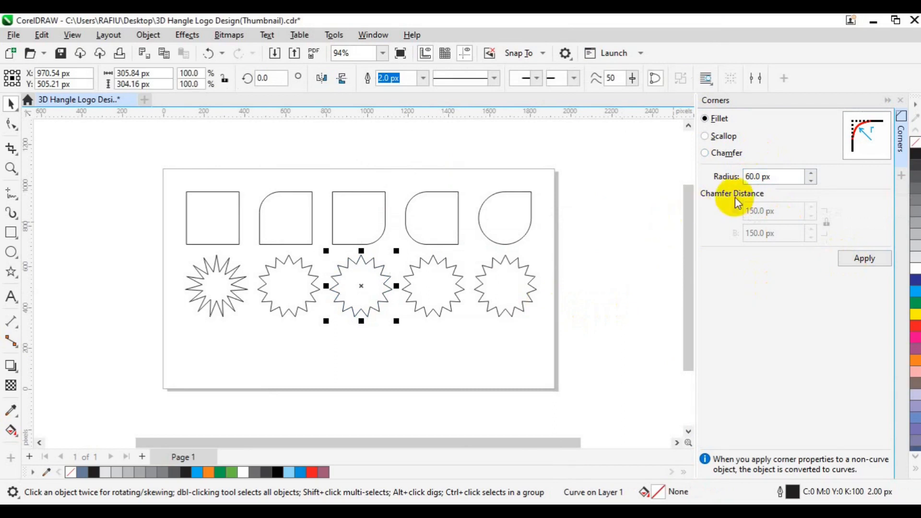
Step: Try to fillet the third star's corners with the radius reduced to 20 px
{"action": "left_click", "coordinate": [748, 177]}
{"action": "key", "text": "BackSpace"}
{"action": "type", "text": "2"}
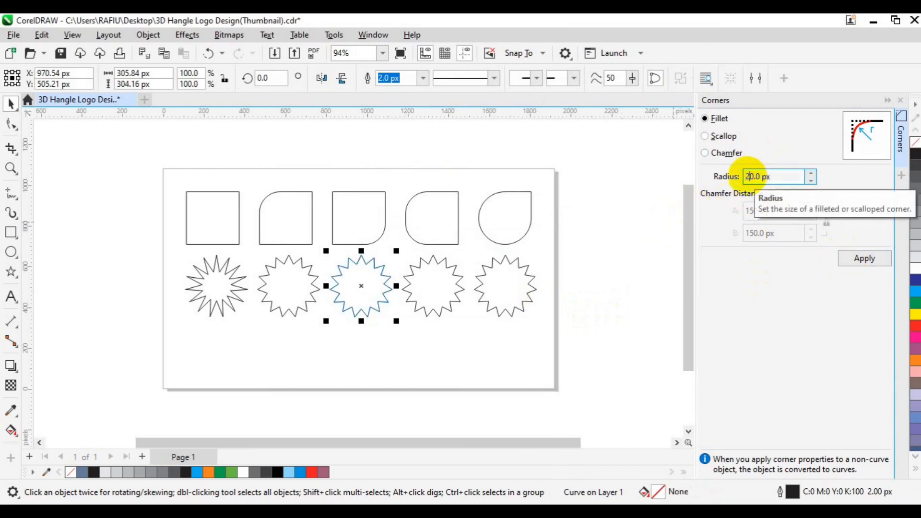
{"action": "left_click", "coordinate": [854, 258]}
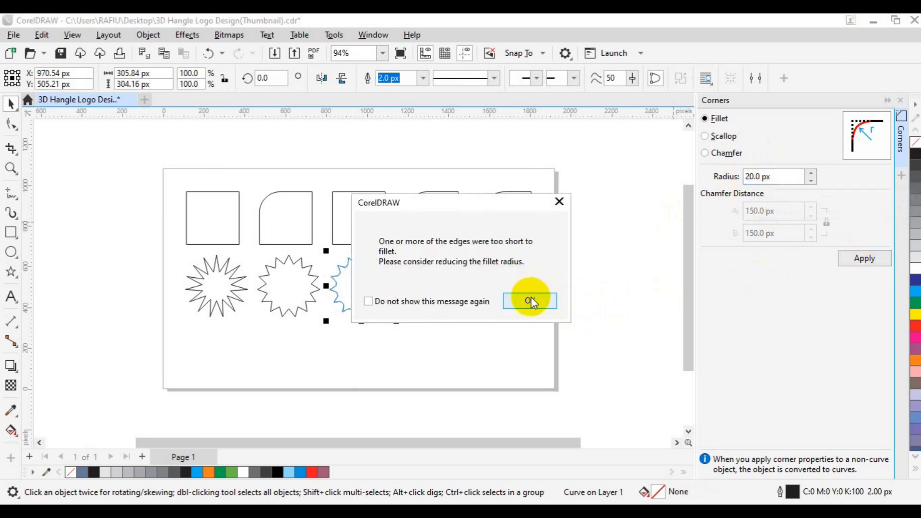
{"action": "left_click", "coordinate": [530, 301]}
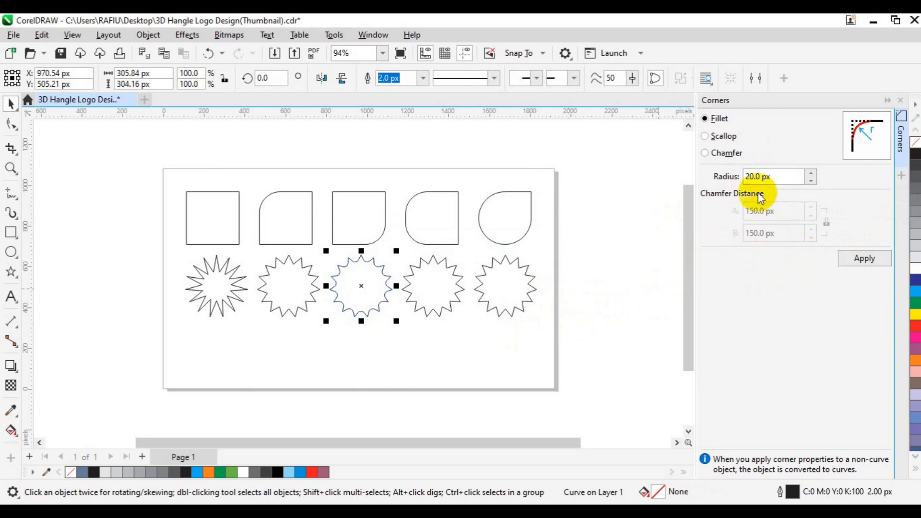
Step: Fillet the third star's corners with a 10 px radius and deselect it
{"action": "left_click", "coordinate": [751, 176]}
{"action": "key", "text": "BackSpace"}
{"action": "type", "text": "1"}
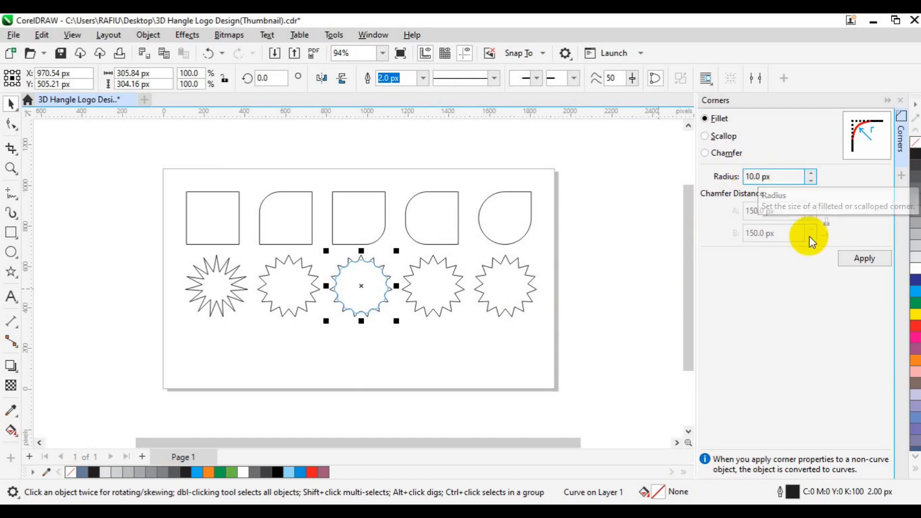
{"action": "left_click", "coordinate": [856, 259]}
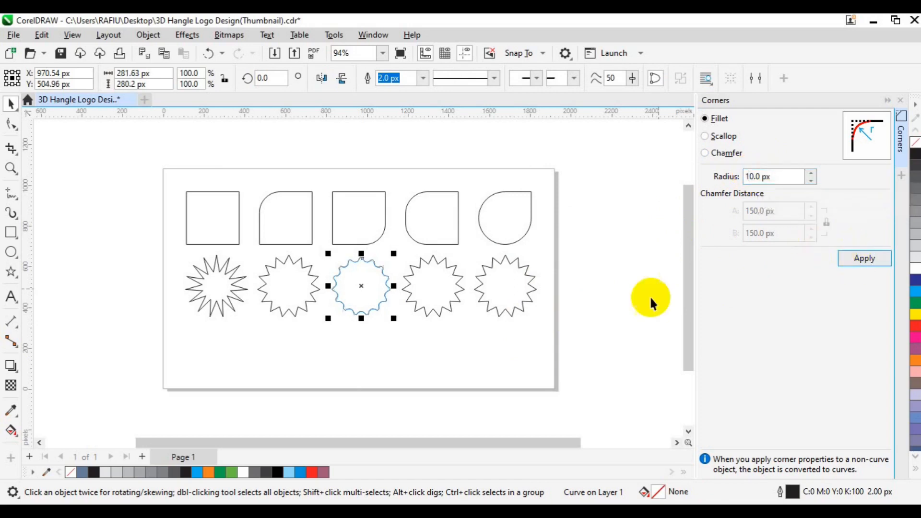
{"action": "left_click", "coordinate": [607, 332]}
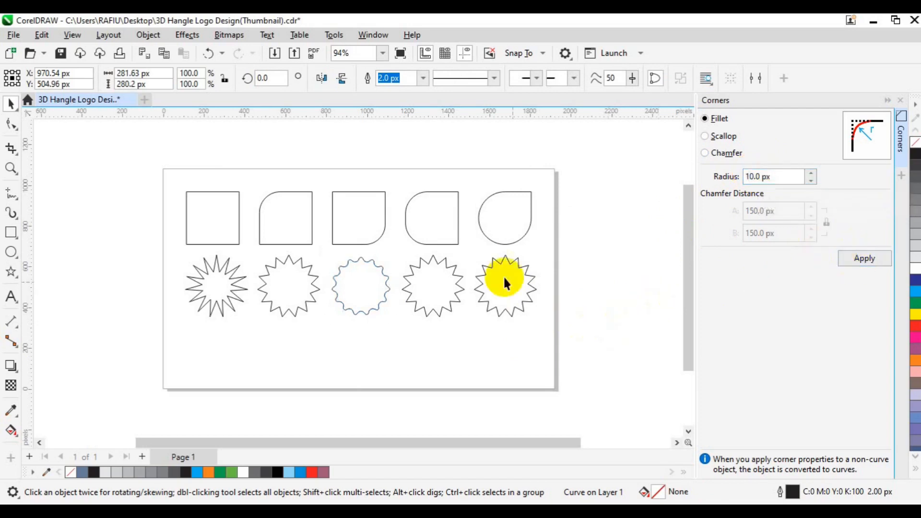
Step: Scallop the fourth star's corners with a 10 px radius and deselect it
{"action": "left_click", "coordinate": [421, 305]}
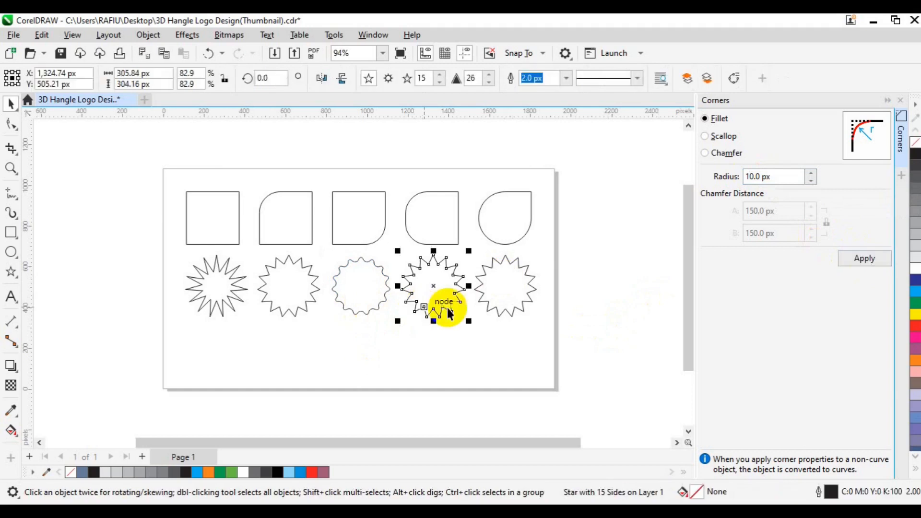
{"action": "left_click", "coordinate": [704, 135]}
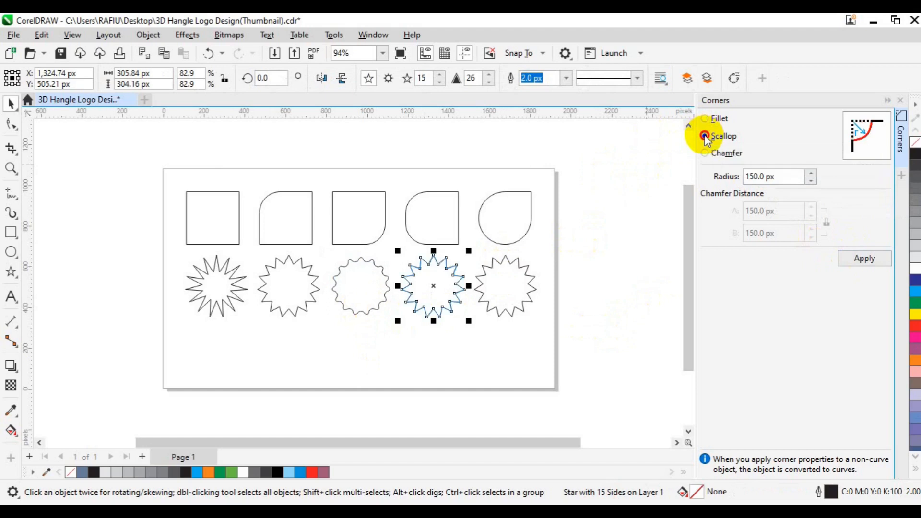
{"action": "left_click", "coordinate": [754, 177]}
{"action": "key", "text": "BackSpace"}
{"action": "left_click", "coordinate": [860, 258]}
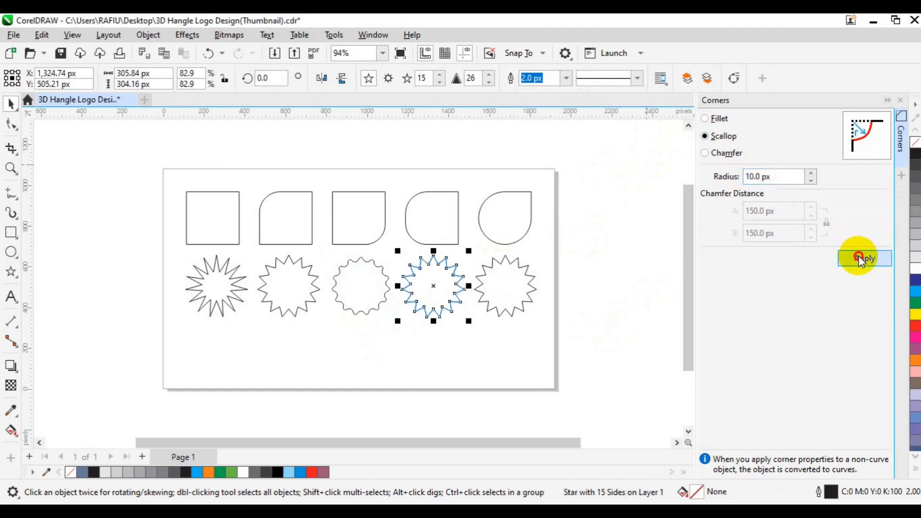
{"action": "left_click", "coordinate": [597, 318]}
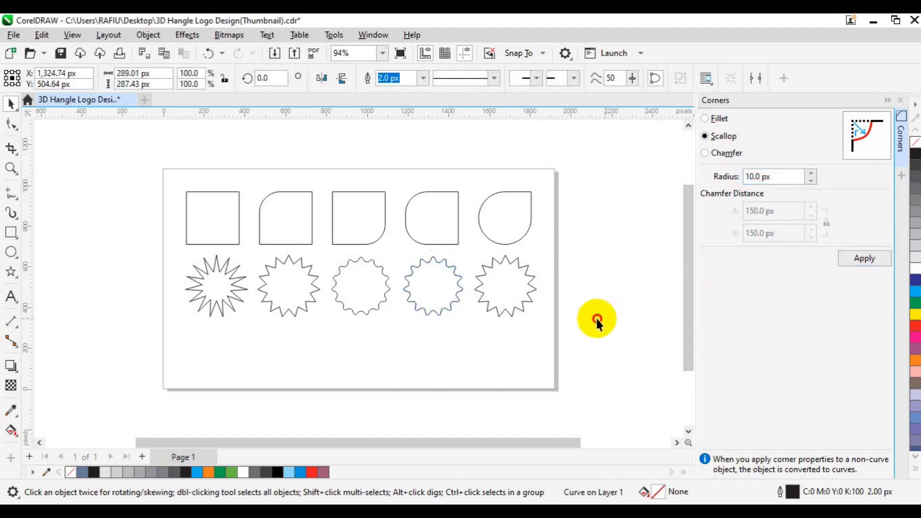
Step: Try to scallop the fourth star's corners again with a 20 px radius
{"action": "left_click", "coordinate": [424, 314]}
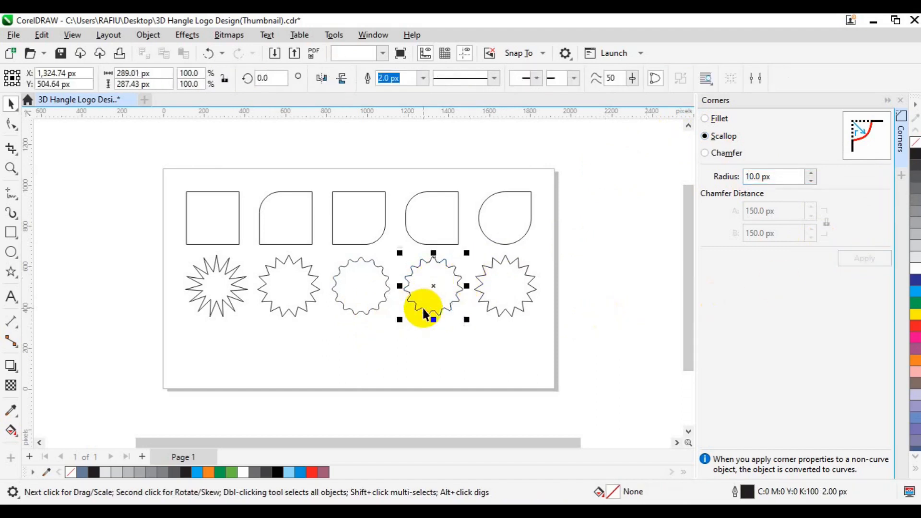
{"action": "left_click", "coordinate": [752, 176]}
{"action": "key", "text": "BackSpace"}
{"action": "type", "text": "2"}
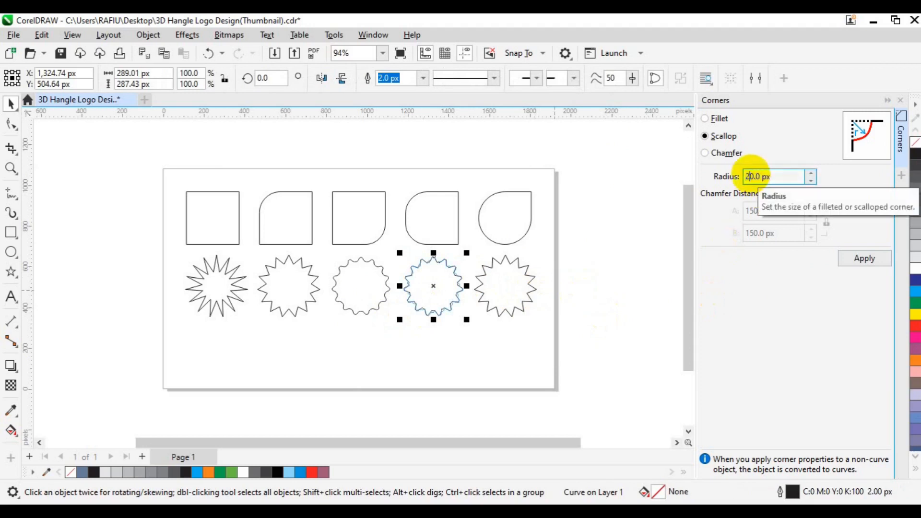
{"action": "left_click", "coordinate": [854, 259]}
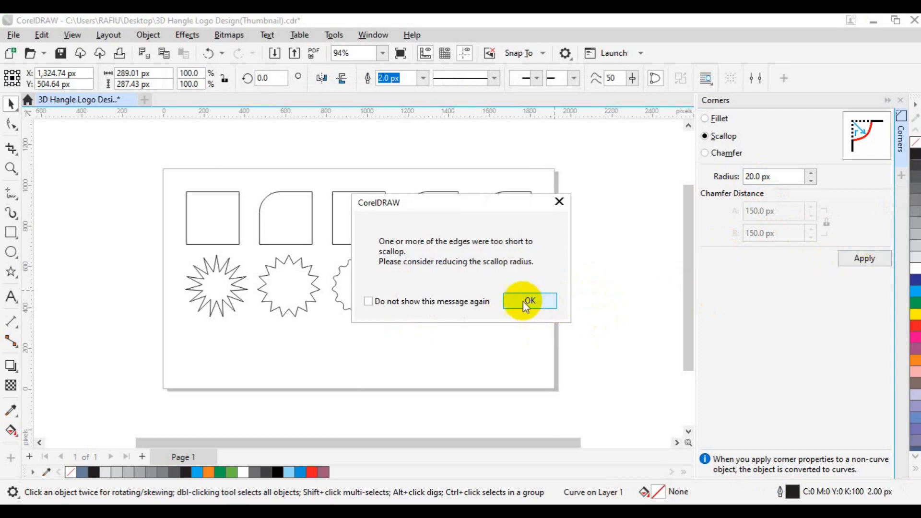
{"action": "left_click", "coordinate": [529, 302]}
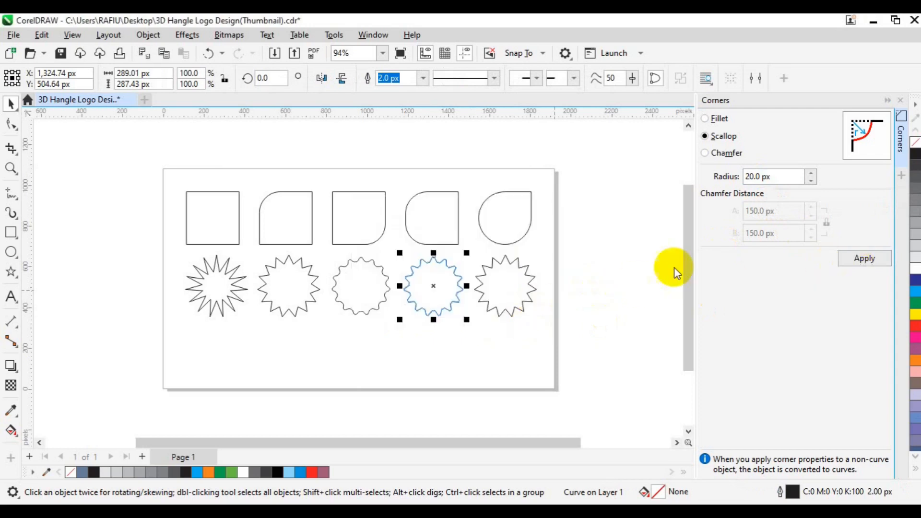
Step: Try to scallop the fourth star's corners again with a 15 px radius
{"action": "left_click", "coordinate": [751, 178]}
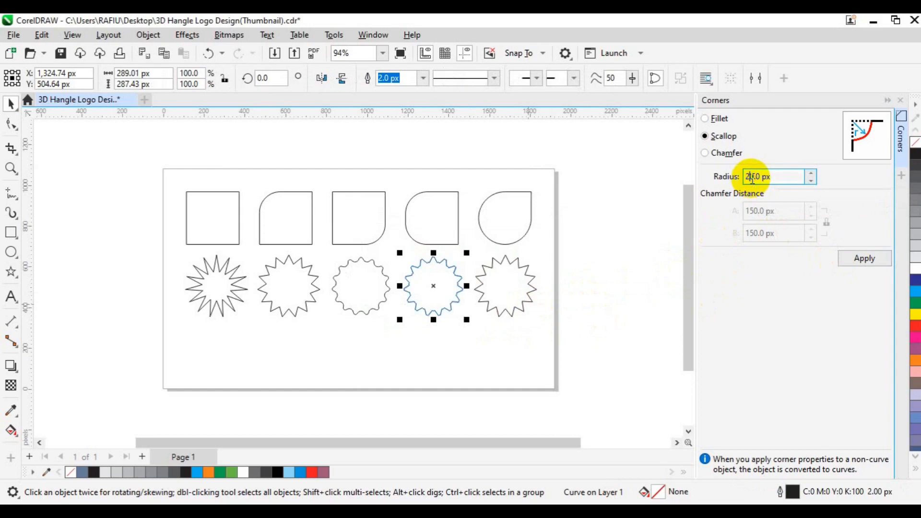
{"action": "key", "text": "BackSpace"}
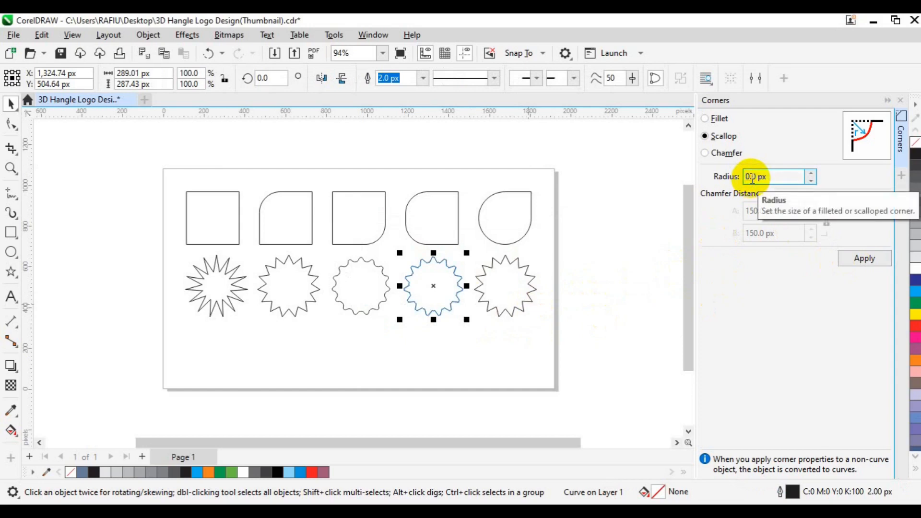
{"action": "key", "text": "Delete"}
{"action": "type", "text": "15"}
{"action": "left_click", "coordinate": [848, 258]}
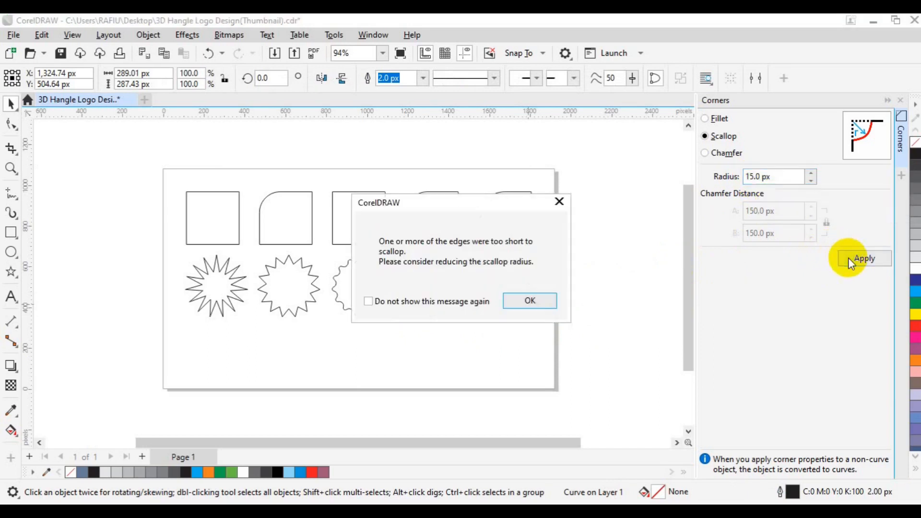
{"action": "left_click", "coordinate": [527, 302]}
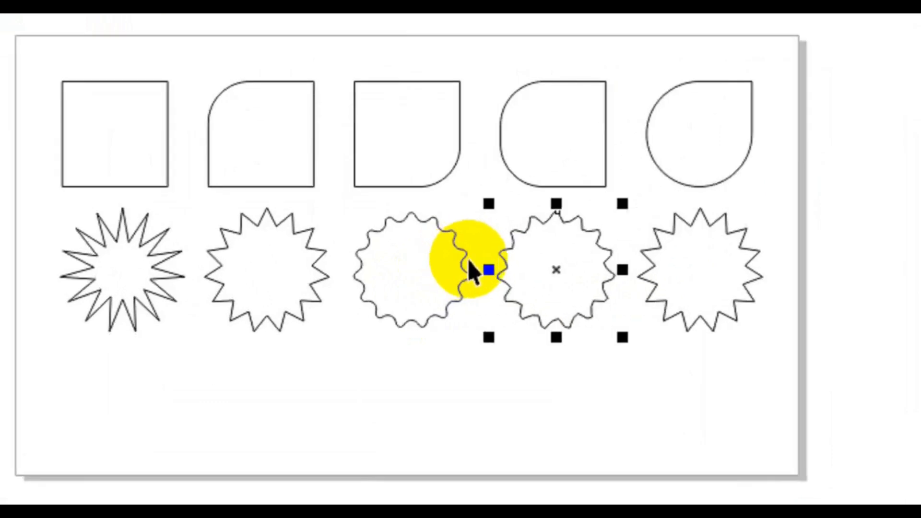
{"action": "left_click", "coordinate": [438, 263]}
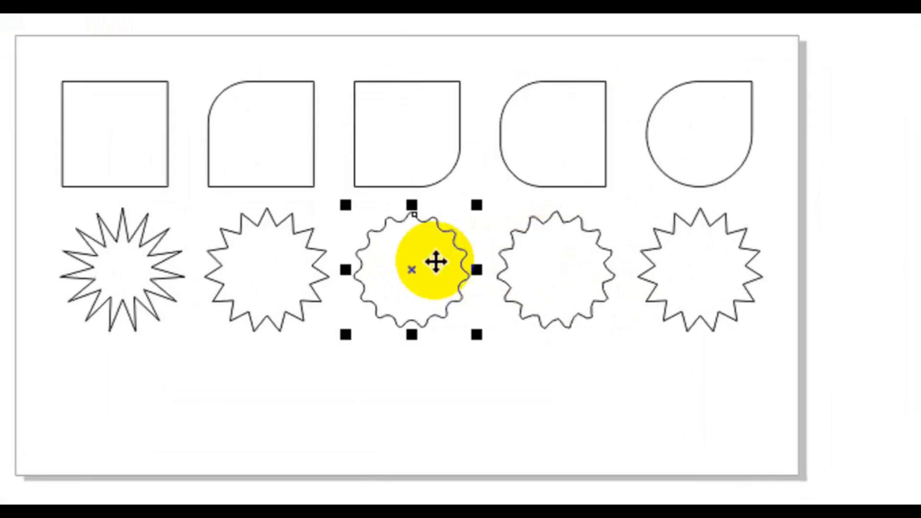
{"action": "left_click", "coordinate": [551, 283]}
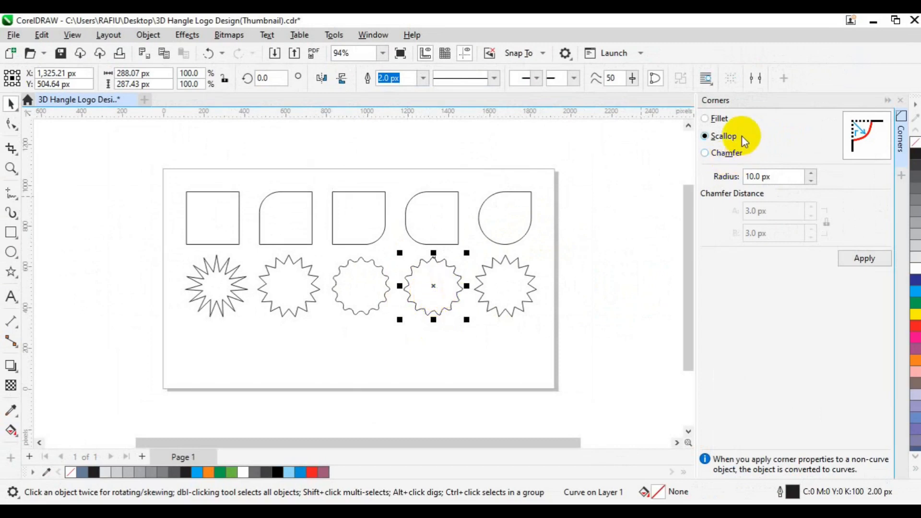
{"action": "left_click", "coordinate": [363, 304]}
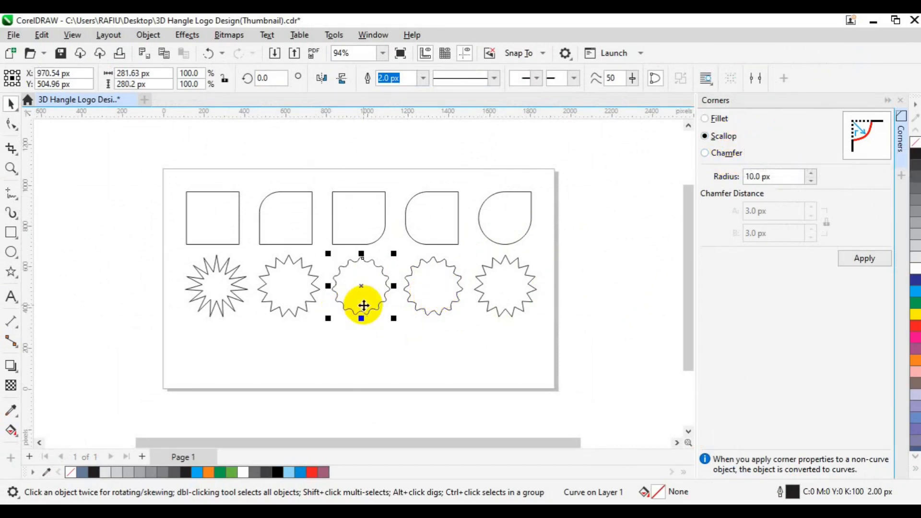
Step: Chamfer the fifth star's corners with a 3 px chamfer distance
{"action": "left_click", "coordinate": [509, 308]}
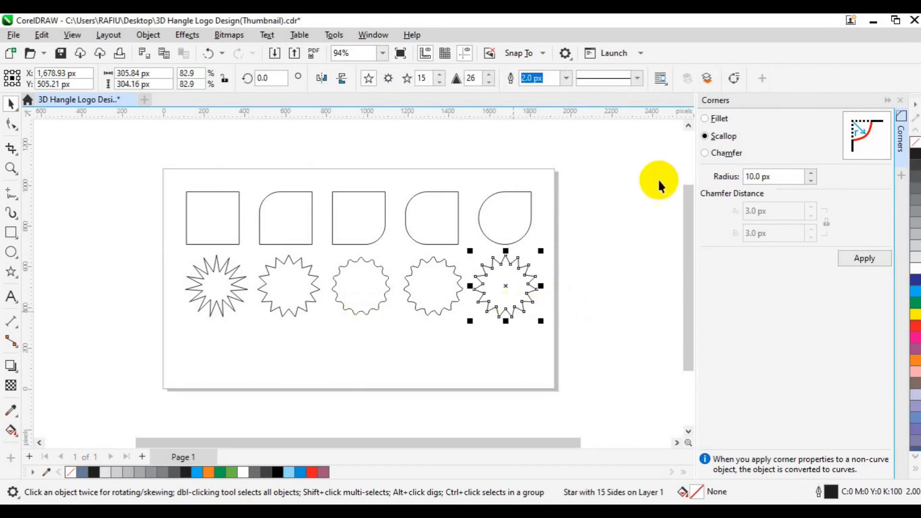
{"action": "left_click", "coordinate": [704, 152]}
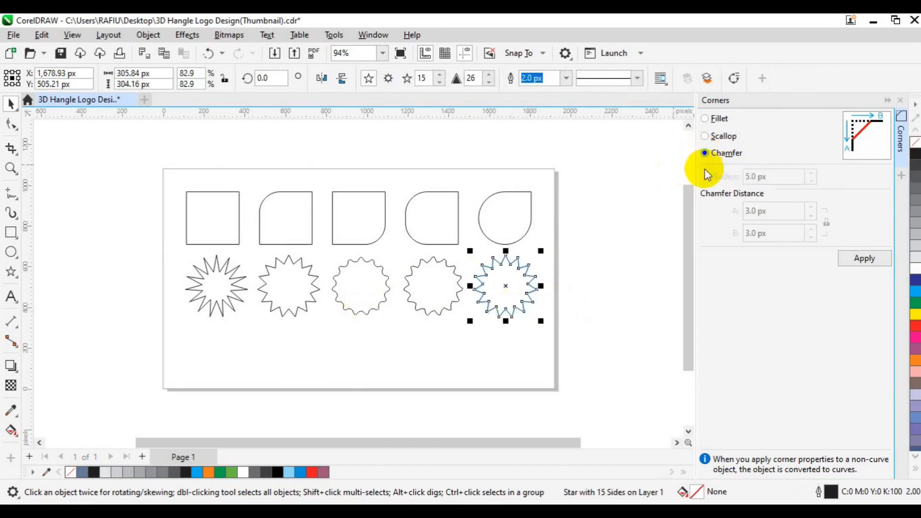
{"action": "left_click", "coordinate": [756, 213]}
{"action": "left_click", "coordinate": [756, 211]}
{"action": "left_click", "coordinate": [859, 263]}
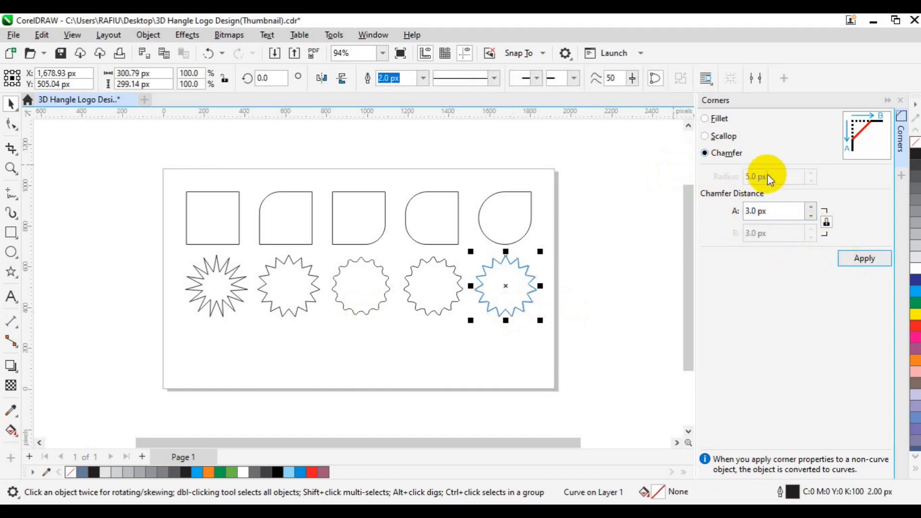
Step: Try to chamfer the fifth star's corners again with a 10 px distance, and deselect the star
{"action": "left_click", "coordinate": [750, 211]}
{"action": "double_click", "coordinate": [750, 211]}
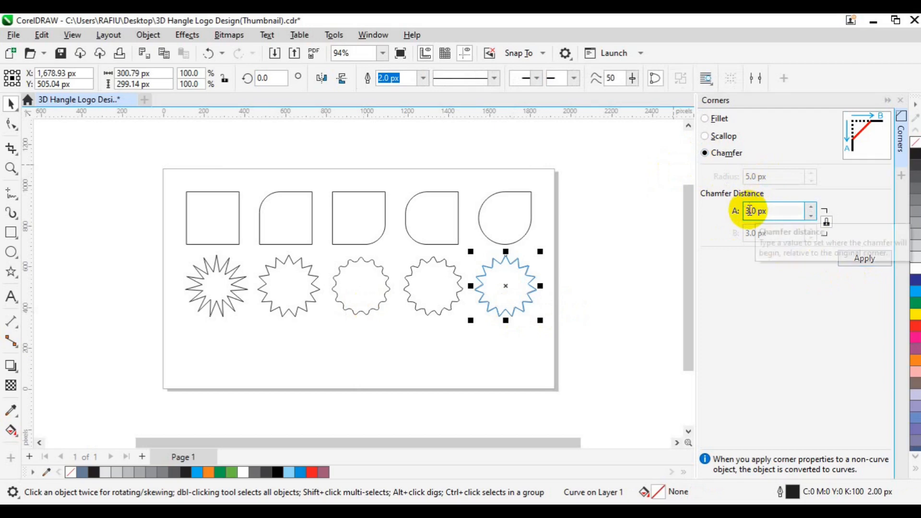
{"action": "type", "text": "10"}
{"action": "key", "text": "Return"}
{"action": "left_click", "coordinate": [846, 253]}
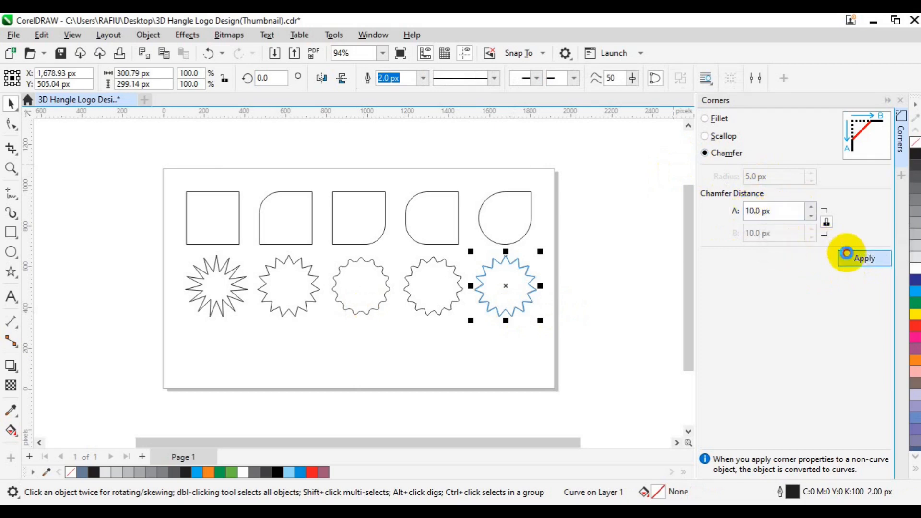
{"action": "left_click", "coordinate": [541, 301]}
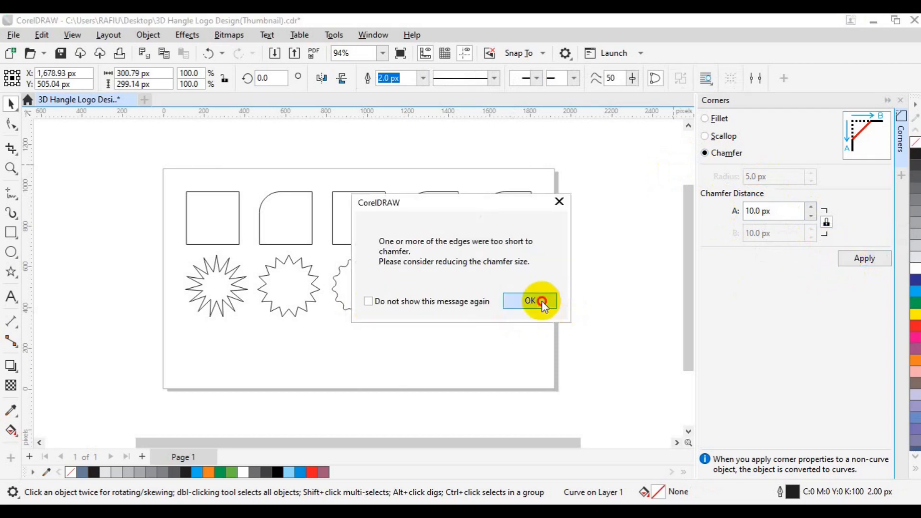
{"action": "left_click", "coordinate": [574, 309]}
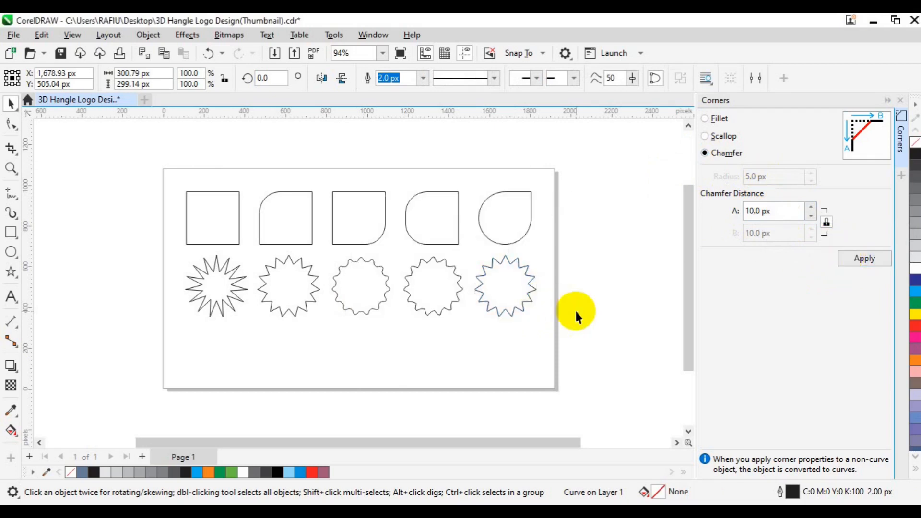
Step: Try to chamfer the fifth star's corners again with a 7 px distance
{"action": "left_click", "coordinate": [525, 307]}
{"action": "left_click", "coordinate": [752, 212]}
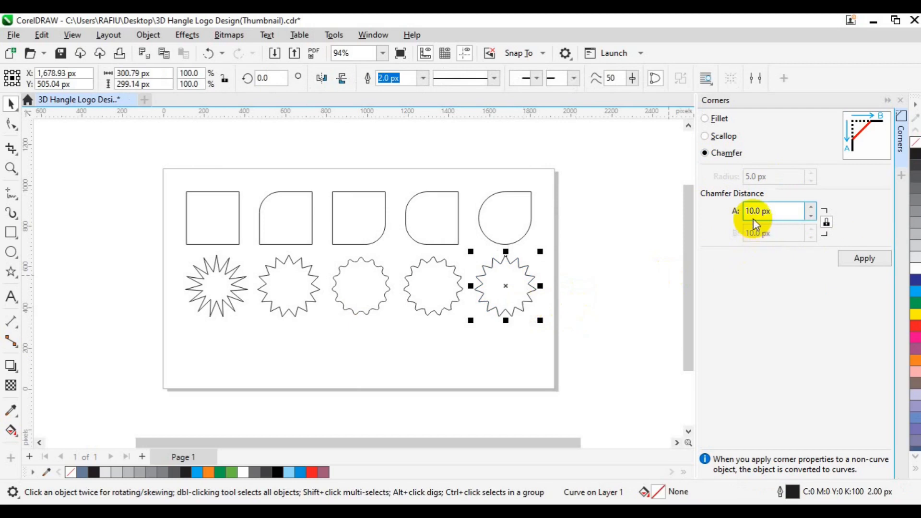
{"action": "key", "text": "BackSpace"}
{"action": "key", "text": "BackSpace"}
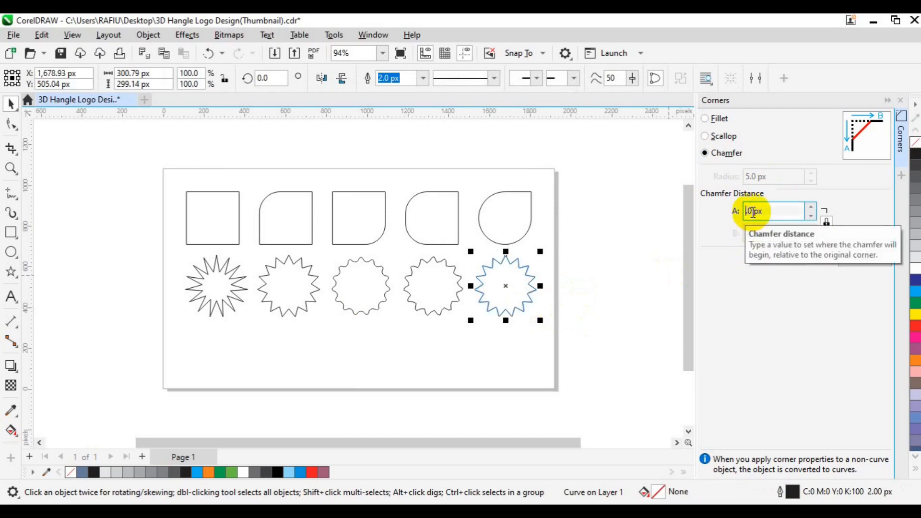
{"action": "type", "text": "7"}
{"action": "left_click", "coordinate": [855, 254]}
{"action": "left_click", "coordinate": [526, 301]}
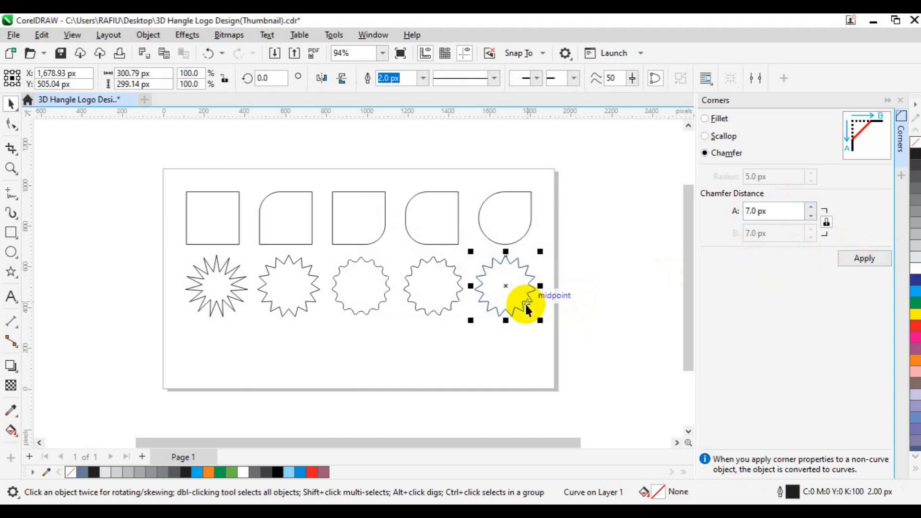
Step: Try to chamfer the fifth star's corners again with a 25 px distance
{"action": "left_click", "coordinate": [810, 209]}
{"action": "left_click", "coordinate": [811, 209]}
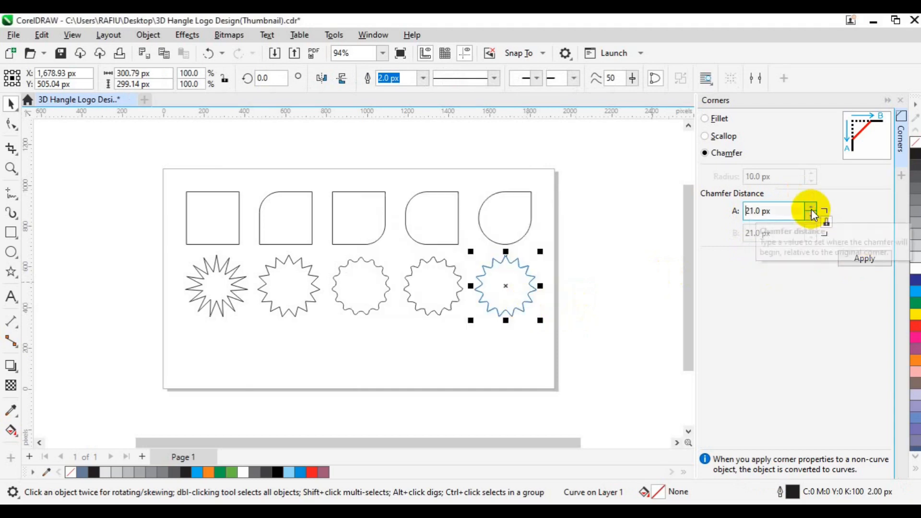
{"action": "left_click", "coordinate": [810, 209]}
{"action": "left_click", "coordinate": [810, 209]}
{"action": "left_click", "coordinate": [858, 265]}
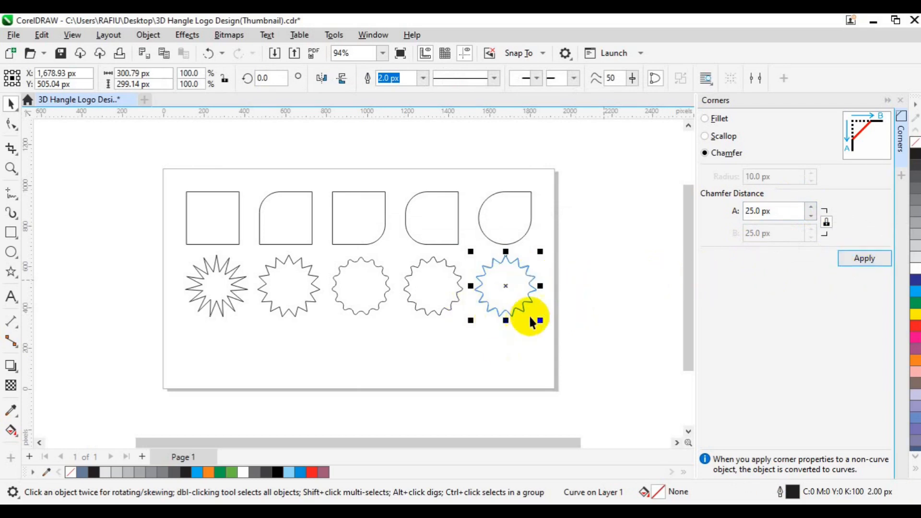
{"action": "left_click", "coordinate": [512, 297]}
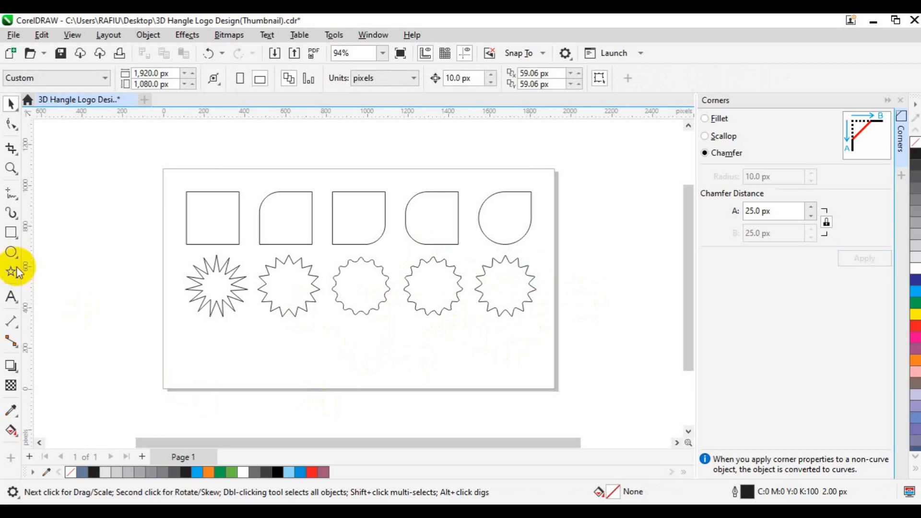
Step: Draw a circle about 268 px in diameter below the first star and duplicate it across the page into an evenly spaced row of five
{"action": "left_click", "coordinate": [11, 253]}
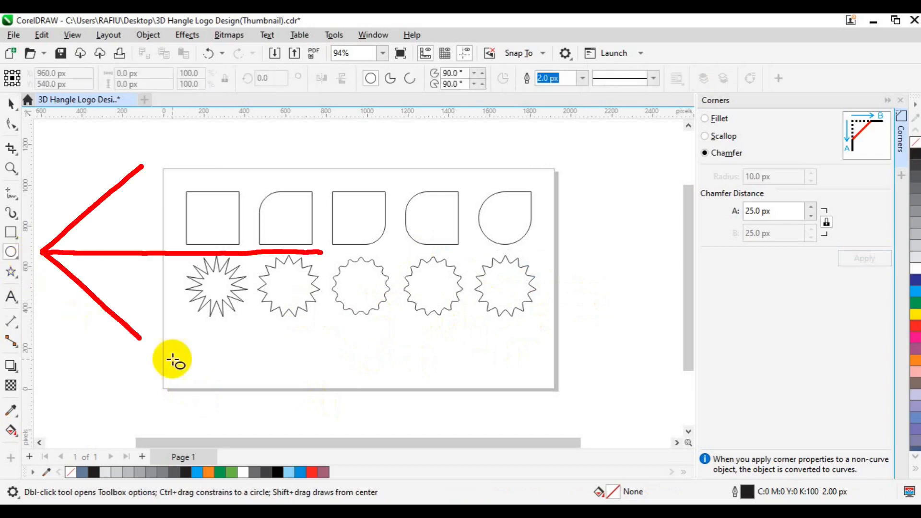
{"action": "left_click_drag", "start_coordinate": [203, 332], "coordinate": [291, 347]}
{"action": "key", "text": "space"}
{"action": "right_click", "coordinate": [291, 348]}
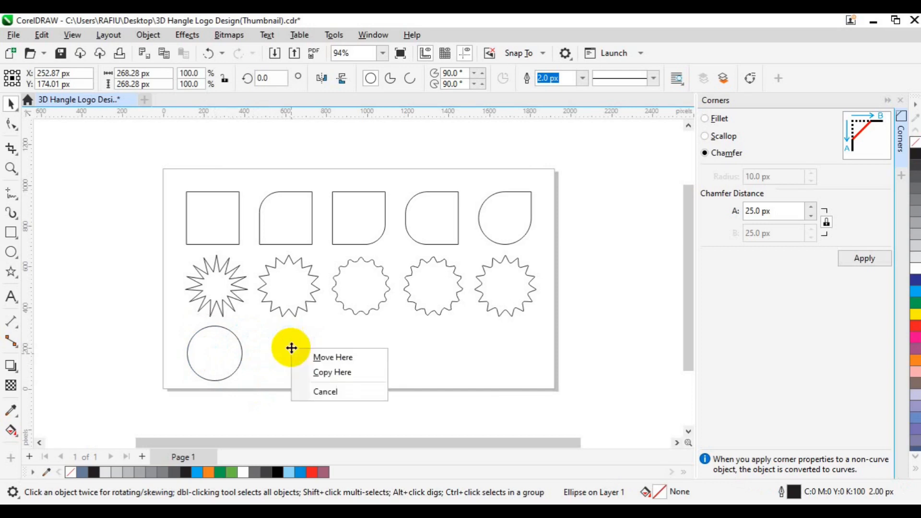
{"action": "left_click", "coordinate": [337, 374]}
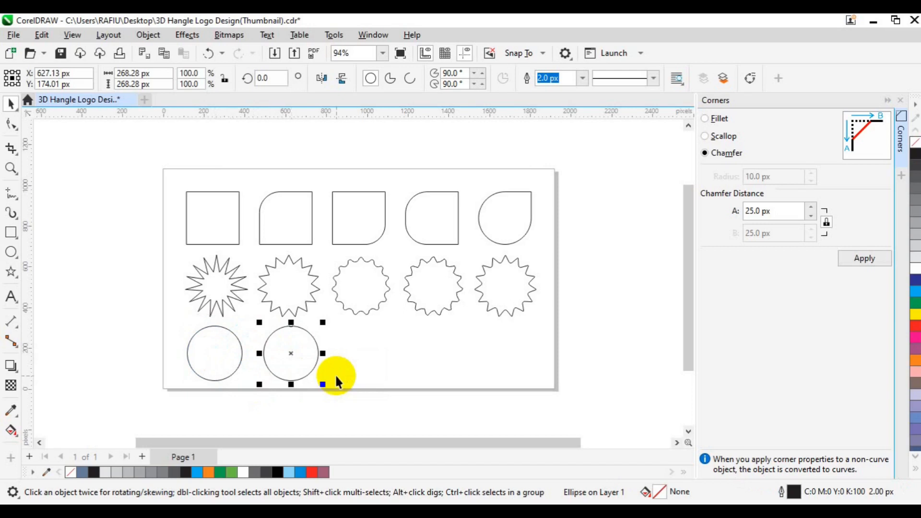
{"action": "key", "text": "ctrl+r"}
{"action": "key", "text": "ctrl+r"}
{"action": "key", "text": "ctrl+r"}
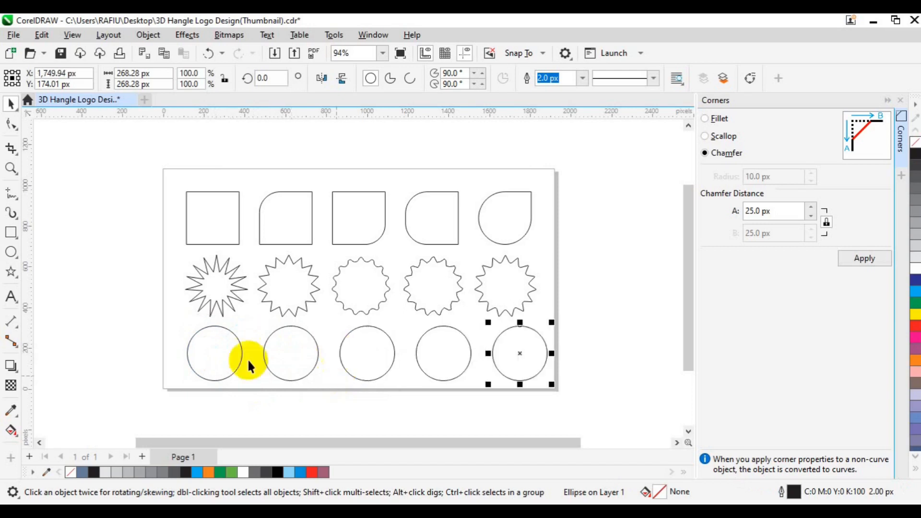
Step: Convert the second circle to a three-quarter pie and mirror it vertically
{"action": "left_click", "coordinate": [273, 357]}
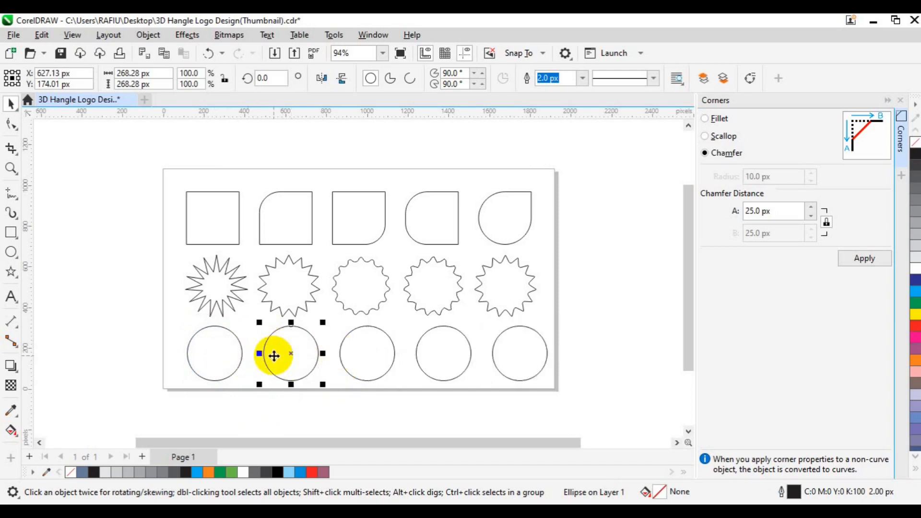
{"action": "left_click", "coordinate": [386, 79]}
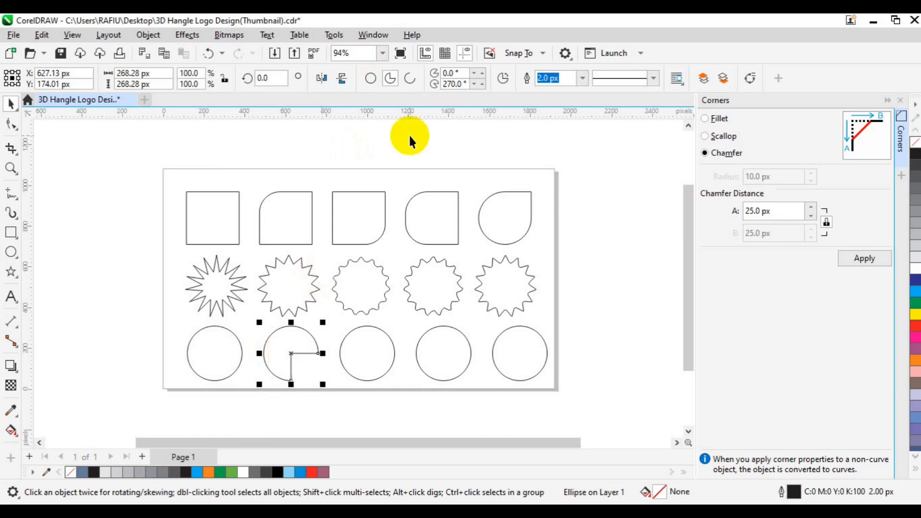
{"action": "left_click", "coordinate": [342, 82]}
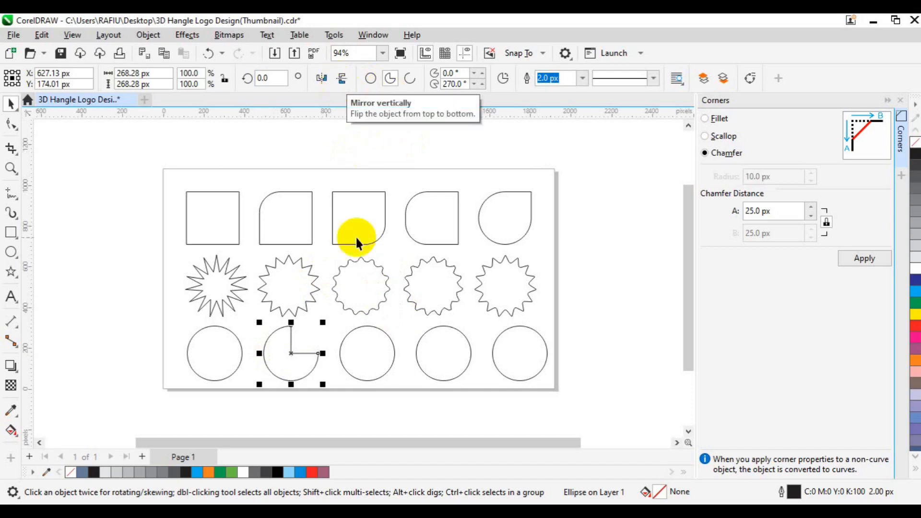
Step: Convert the third circle to a pie and set its starting angle to 90° to form a half circle
{"action": "left_click", "coordinate": [359, 369]}
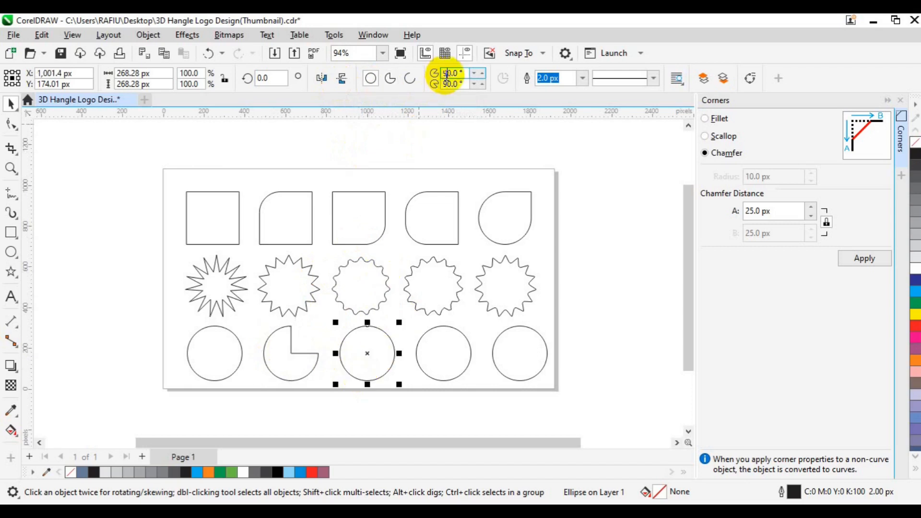
{"action": "left_click", "coordinate": [391, 82]}
{"action": "left_click", "coordinate": [443, 75]}
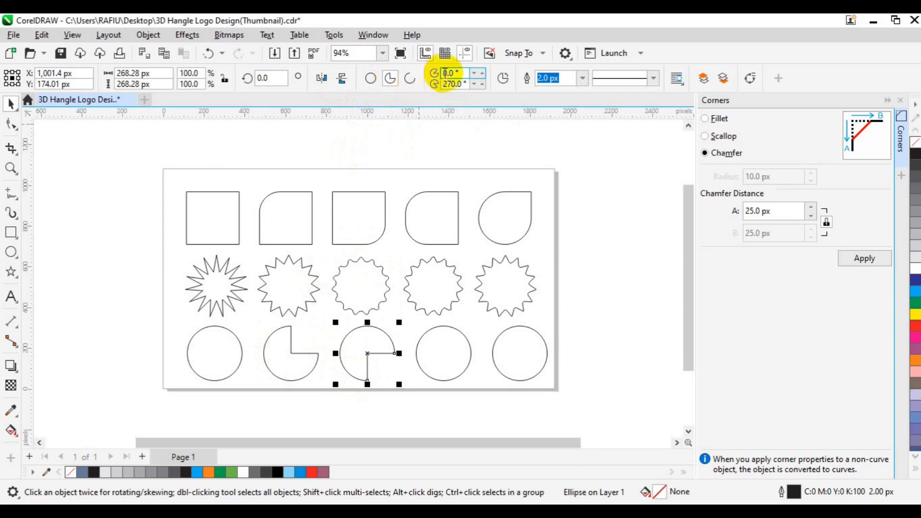
{"action": "type", "text": "9"}
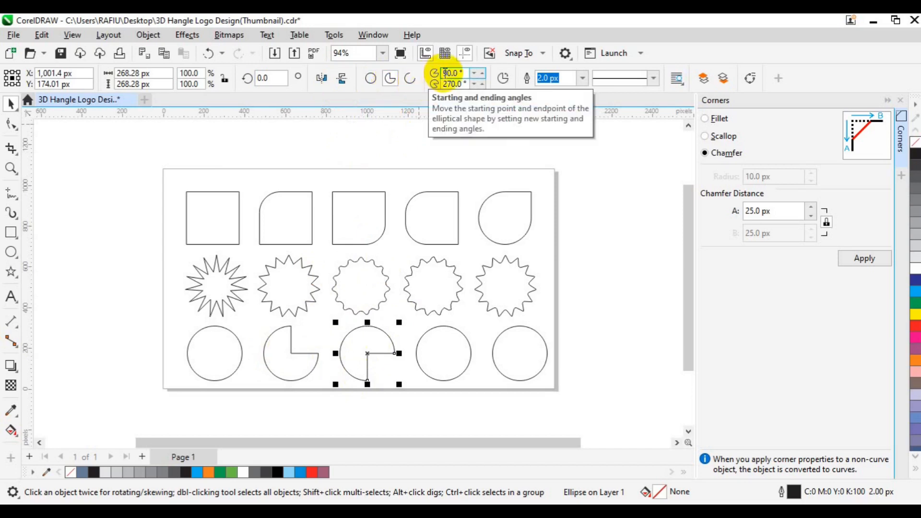
{"action": "key", "text": "Return"}
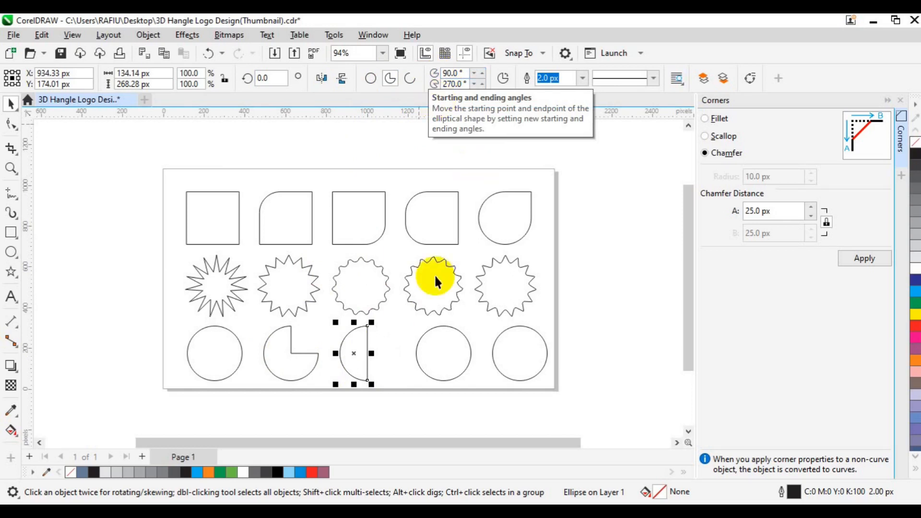
Step: Convert the fourth circle to a pie and set its ending angle to 180° to form an upper half circle
{"action": "left_click", "coordinate": [437, 370]}
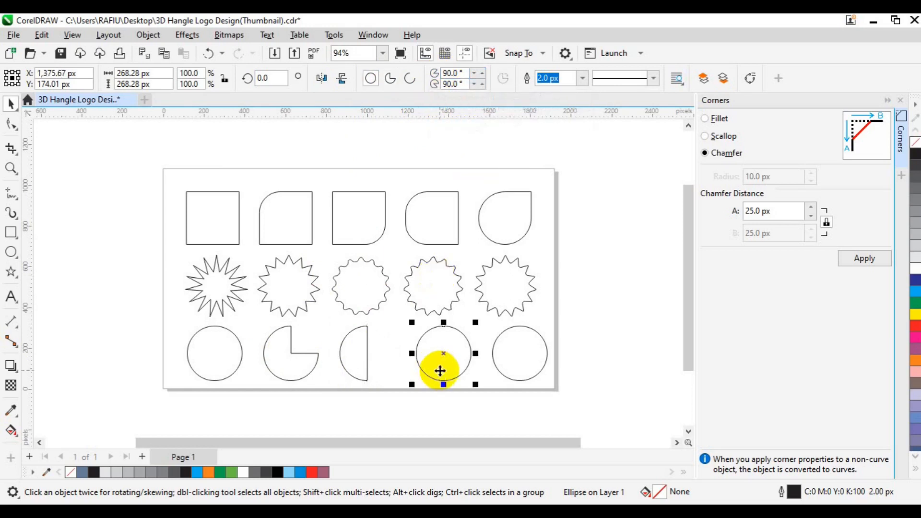
{"action": "left_click", "coordinate": [389, 80]}
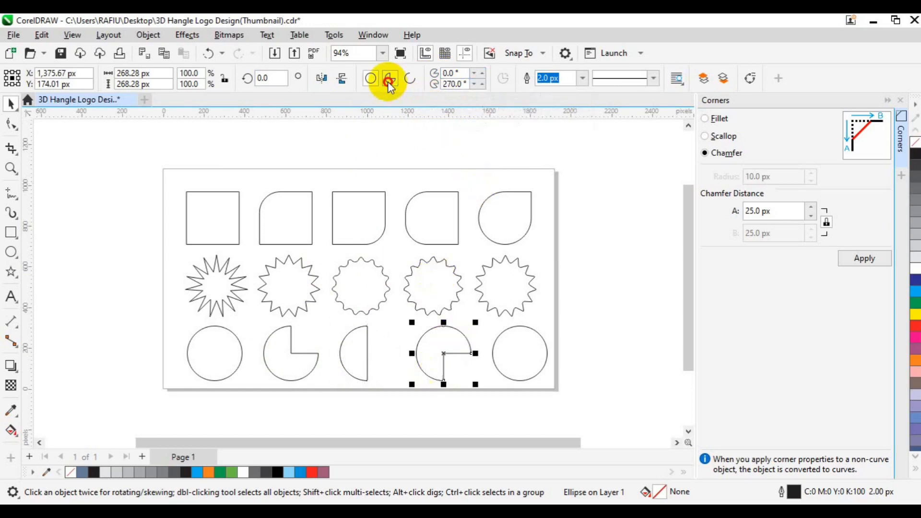
{"action": "left_click", "coordinate": [447, 84]}
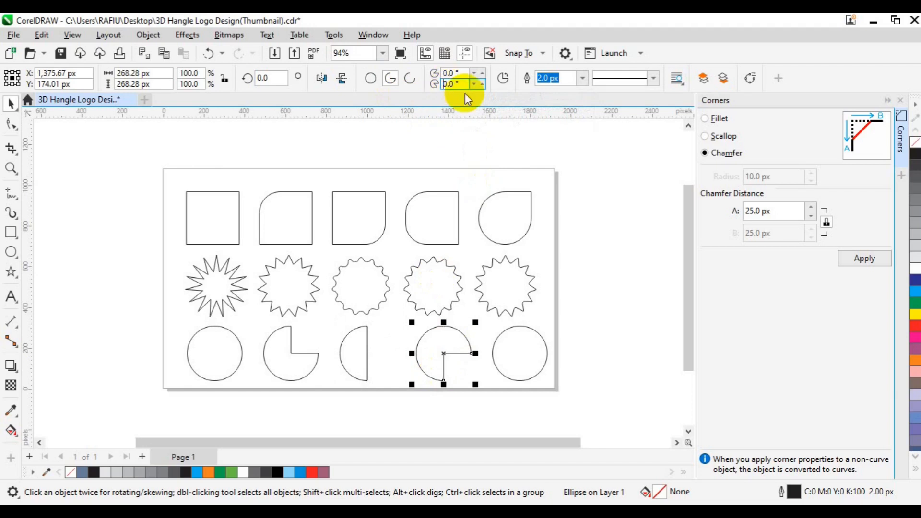
{"action": "type", "text": "18"}
{"action": "key", "text": "Return"}
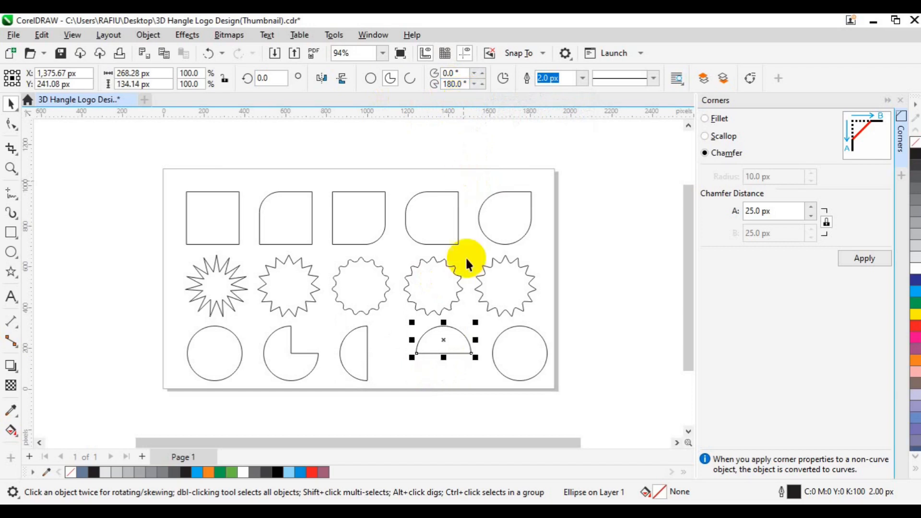
Step: Convert the fifth circle to an open arc, mirror it vertically and deselect it
{"action": "left_click", "coordinate": [545, 351]}
{"action": "left_click", "coordinate": [416, 82]}
{"action": "left_click", "coordinate": [343, 80]}
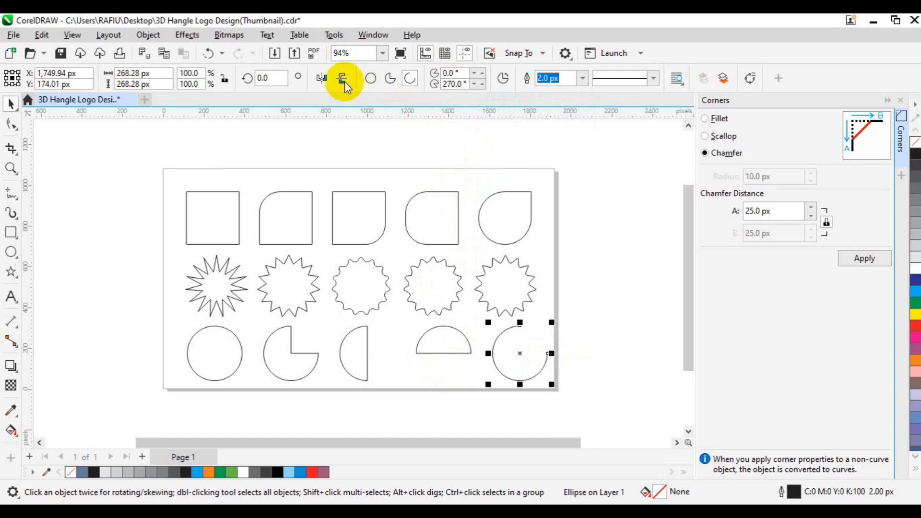
{"action": "left_click", "coordinate": [603, 264]}
Step: Group all the squares, stars and circle shapes, center the group on the page and deselect it
{"action": "left_click_drag", "start_coordinate": [136, 164], "coordinate": [572, 389]}
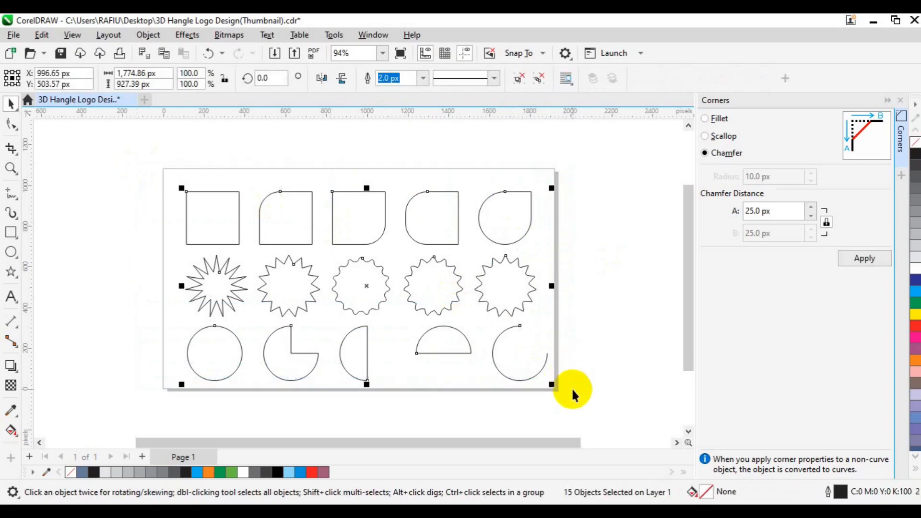
{"action": "key", "text": "ctrl+g"}
{"action": "key", "text": "p"}
{"action": "left_click", "coordinate": [579, 347]}
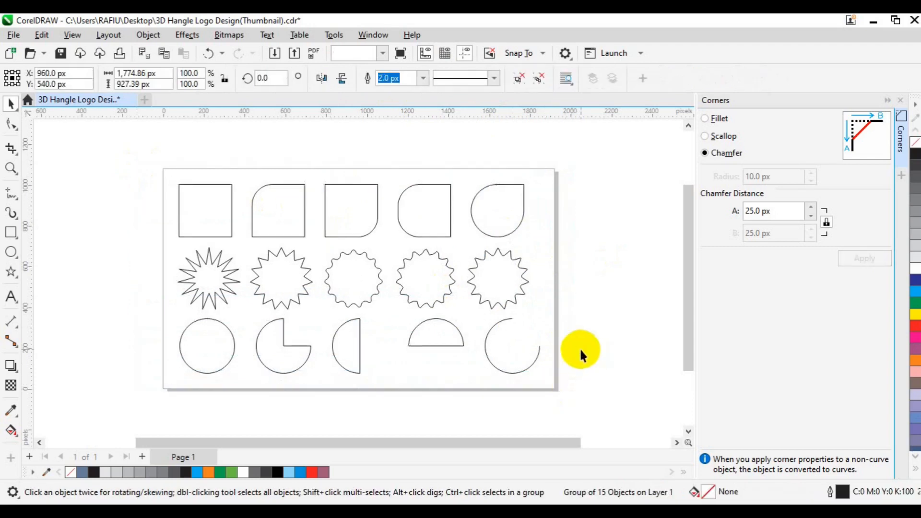